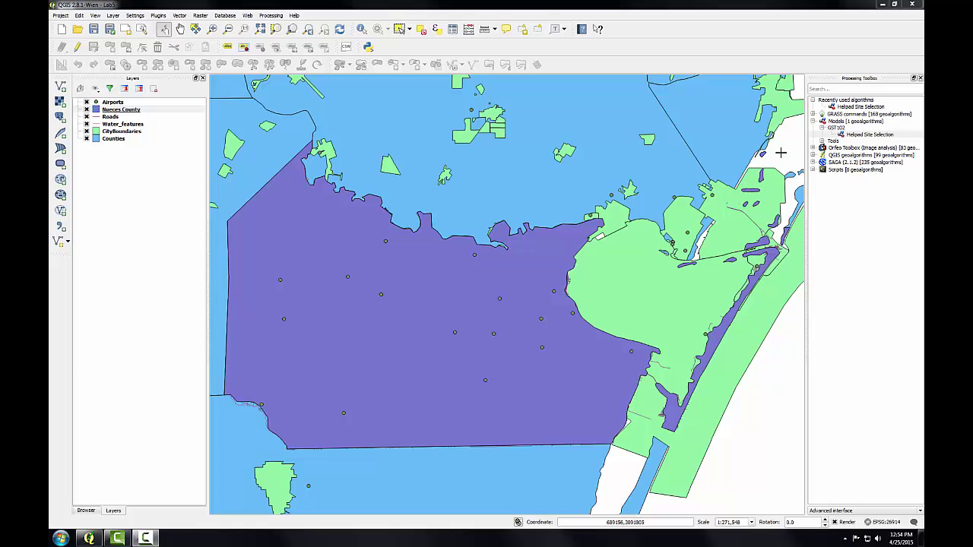
# Step: Open the Helipad Site Selection model for editing and add a required point vector input named Airport lyr, placed below CountyName attr
pyautogui.rightClick(855, 136)
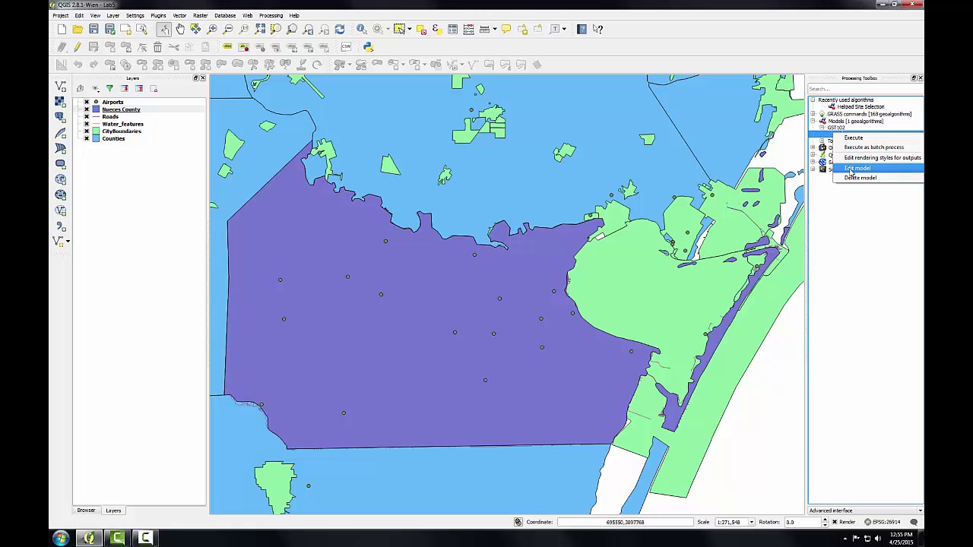
pyautogui.click(853, 173)
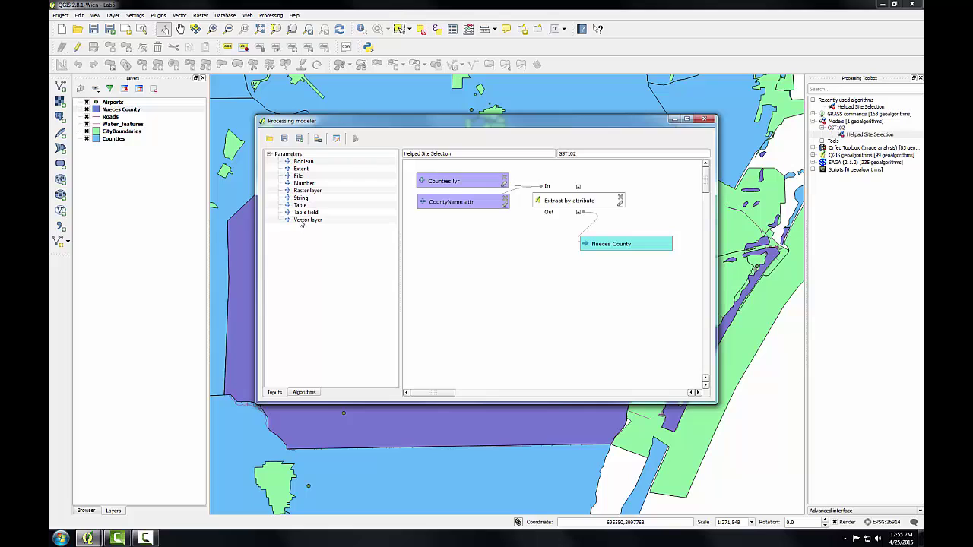
pyautogui.moveTo(302, 221); pyautogui.dragTo(410, 232)
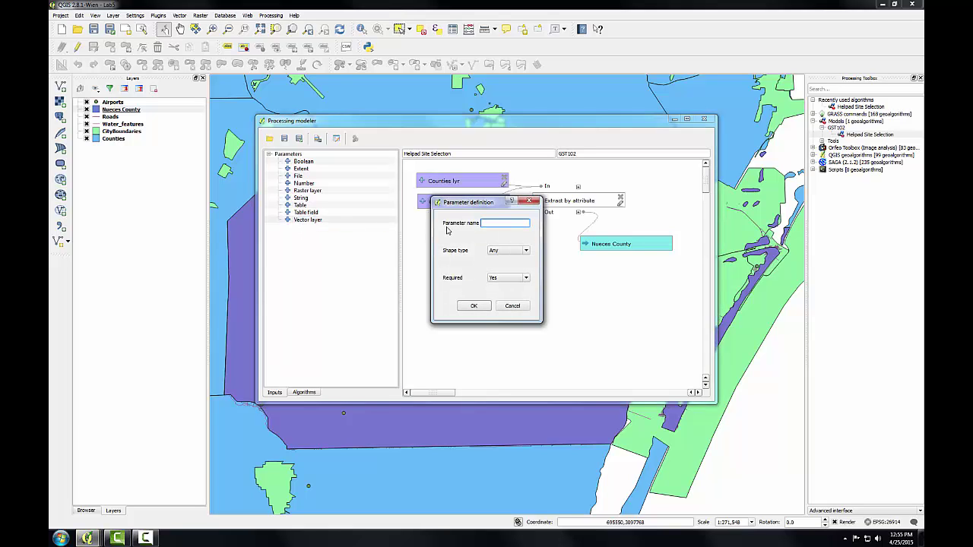
pyautogui.write('Airport lyr')
pyautogui.click(518, 251)
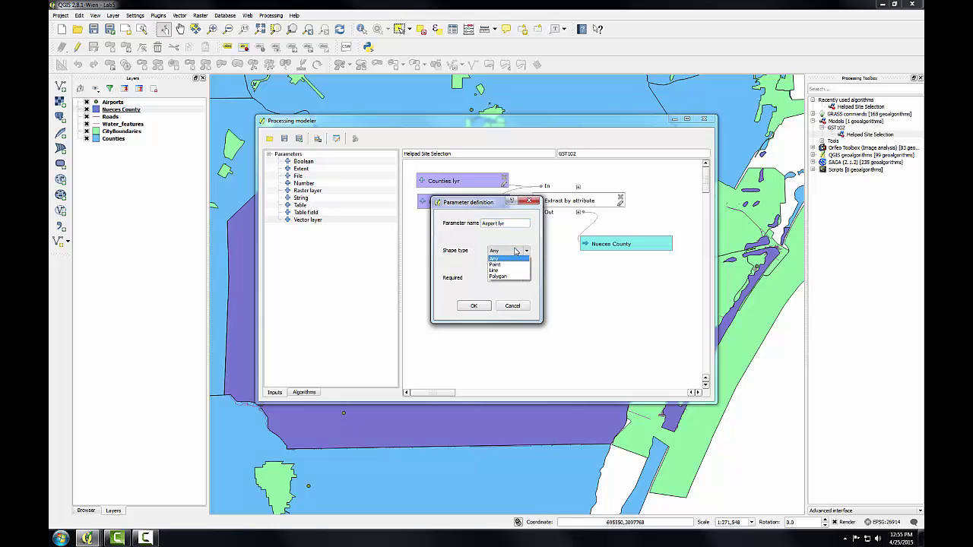
pyautogui.click(510, 265)
pyautogui.click(507, 278)
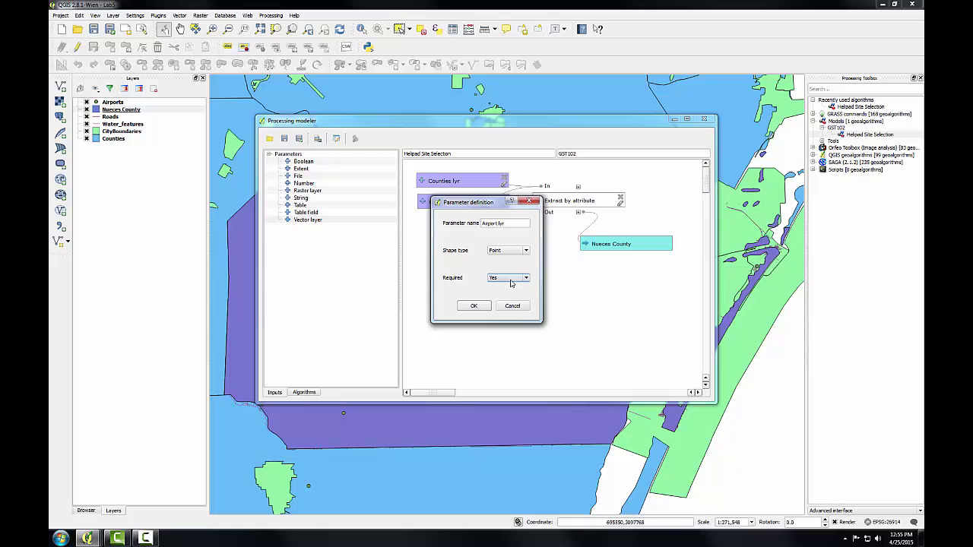
pyautogui.click(506, 283)
pyautogui.click(473, 306)
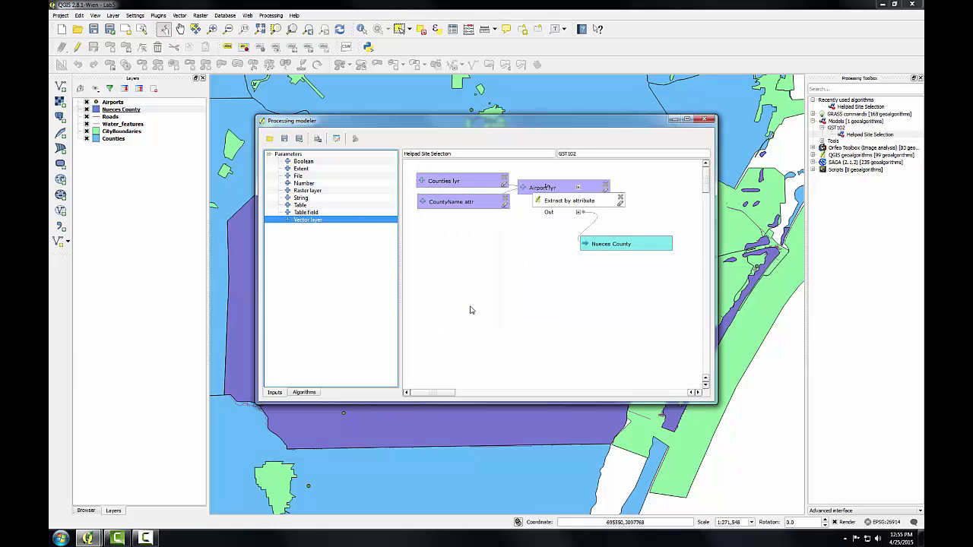
pyautogui.moveTo(540, 200); pyautogui.dragTo(563, 184)
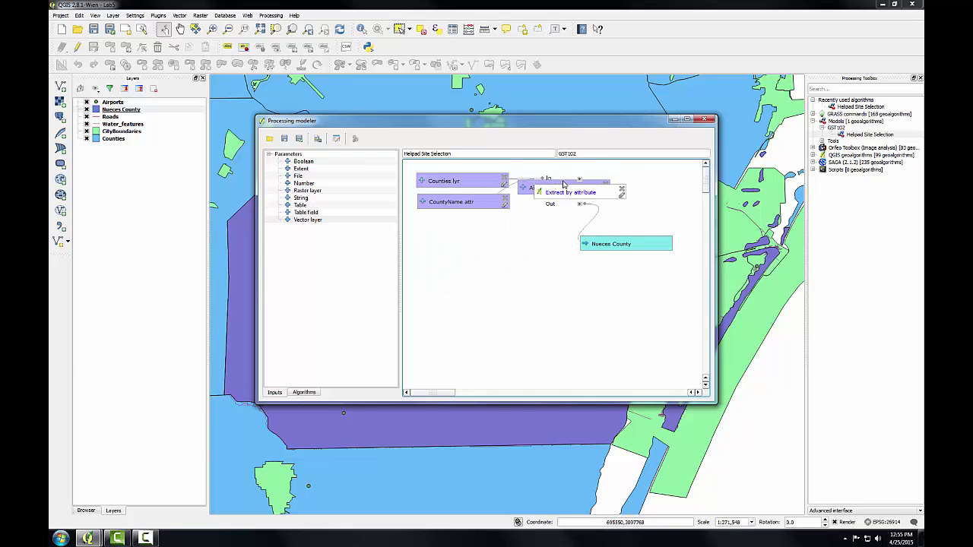
pyautogui.moveTo(524, 189); pyautogui.dragTo(424, 241)
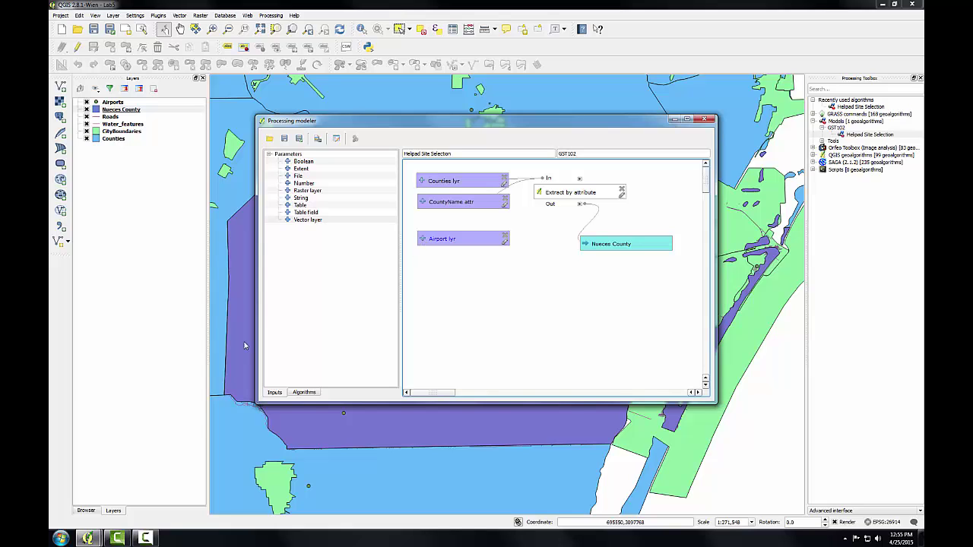
# Step: Add a Clip algorithm with Airport lyr as input layer and the Extract by attribute output as clip layer
pyautogui.click(303, 392)
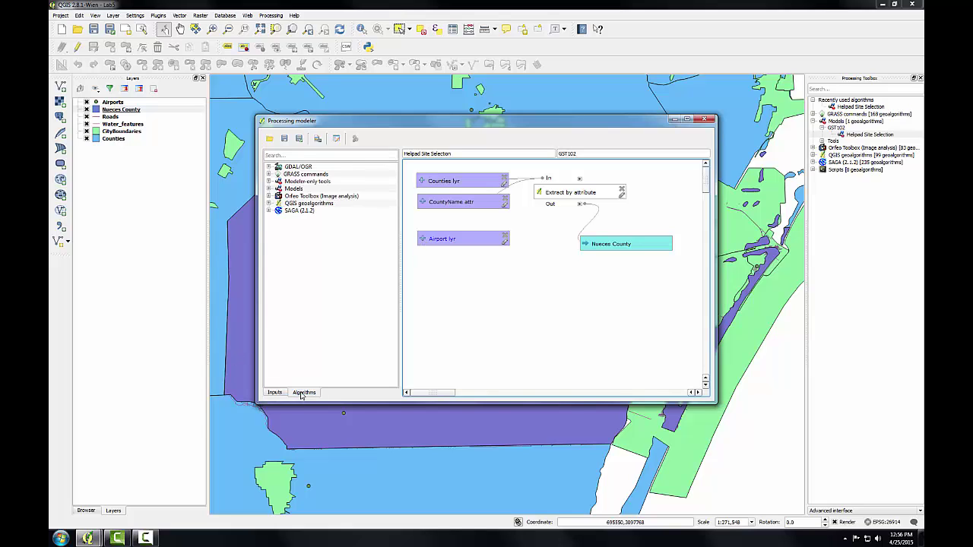
pyautogui.click(268, 203)
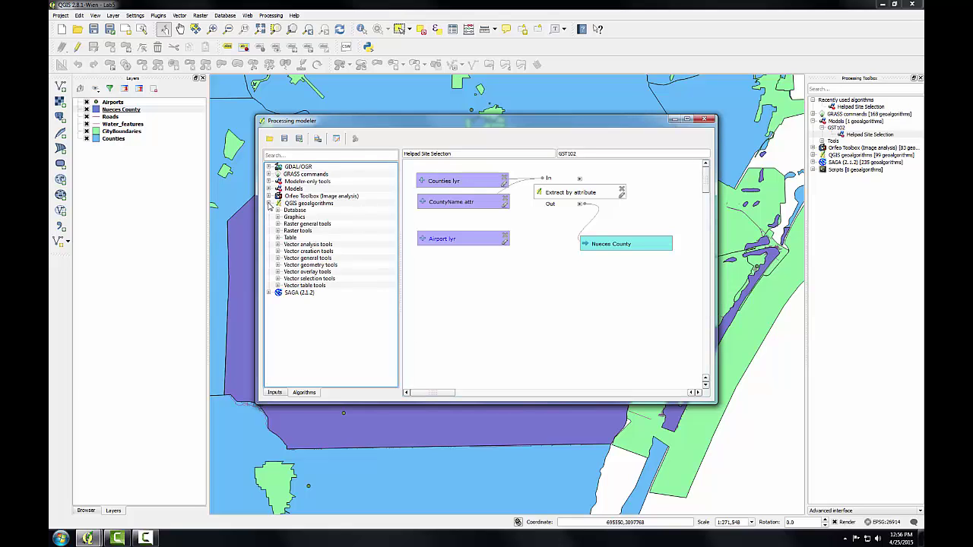
pyautogui.click(278, 273)
pyautogui.doubleClick(309, 281)
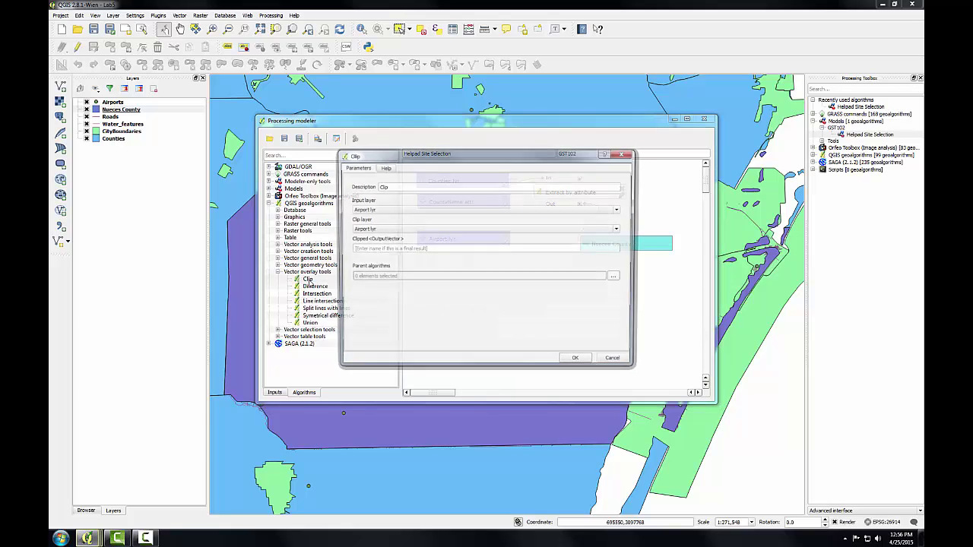
pyautogui.click(362, 229)
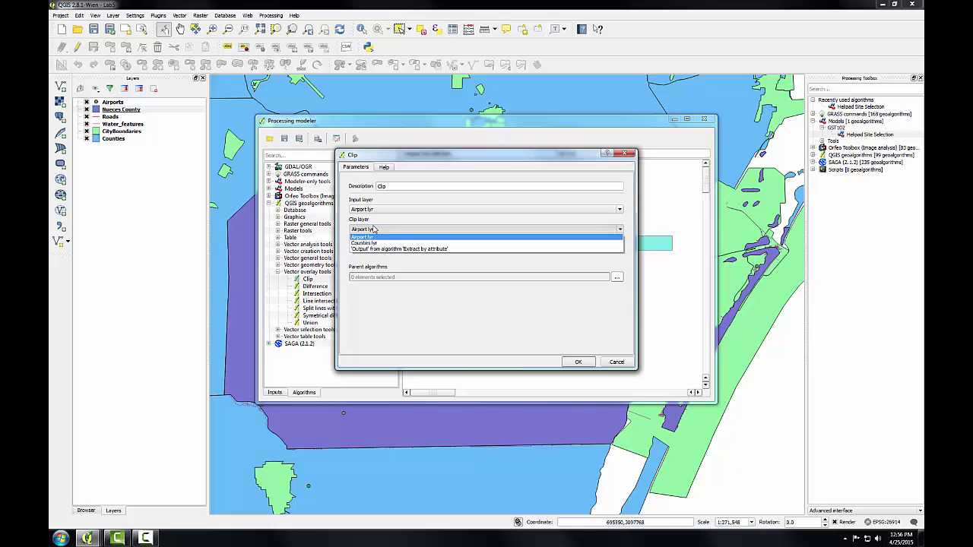
pyautogui.click(407, 250)
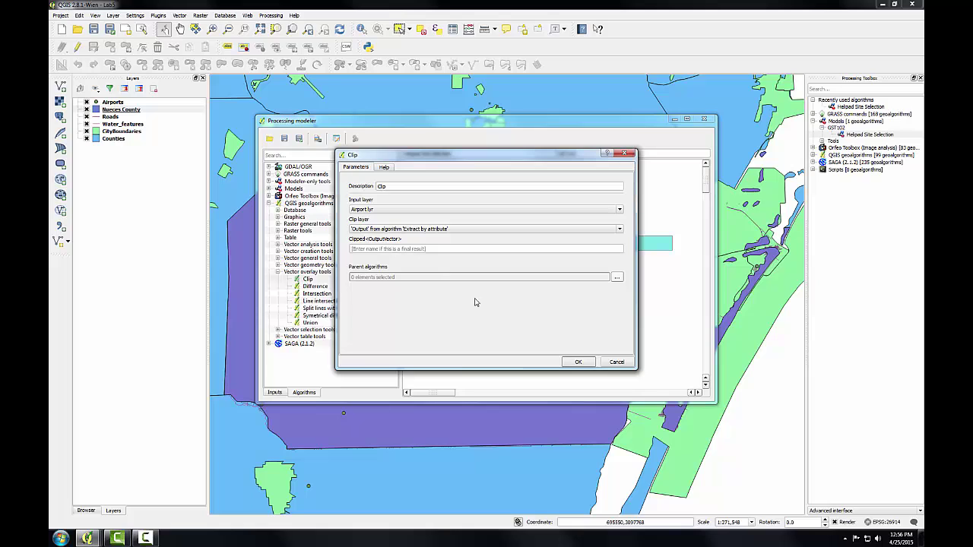
pyautogui.click(571, 361)
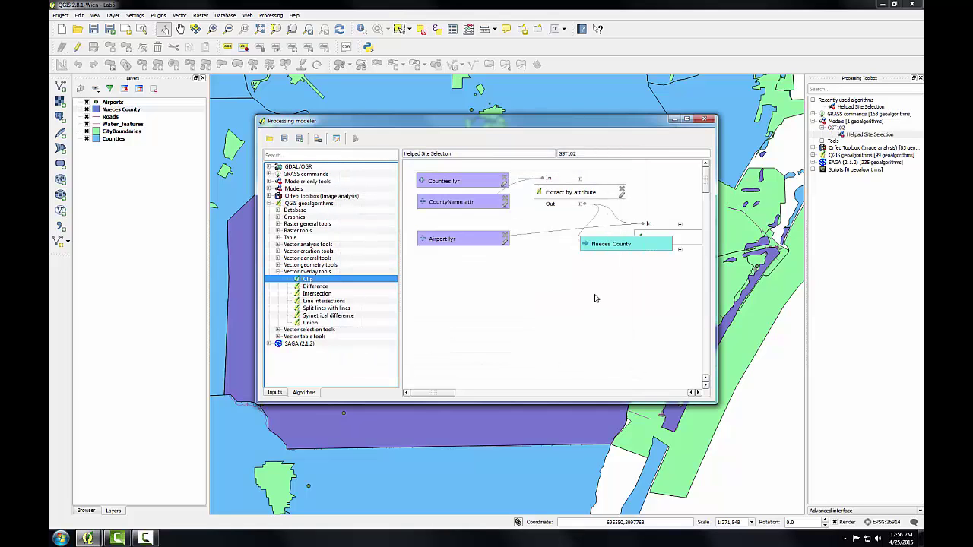
# Step: Arrange the Nueces County output beside Extract by attribute and Clip beside Airport lyr, and enlarge the modeler window
pyautogui.moveTo(662, 239); pyautogui.dragTo(729, 179)
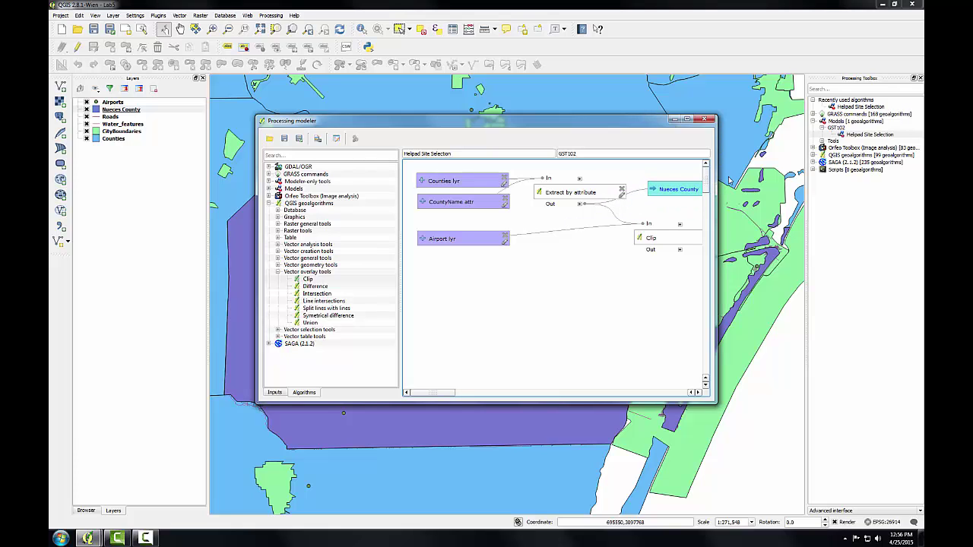
pyautogui.moveTo(662, 240); pyautogui.dragTo(590, 255)
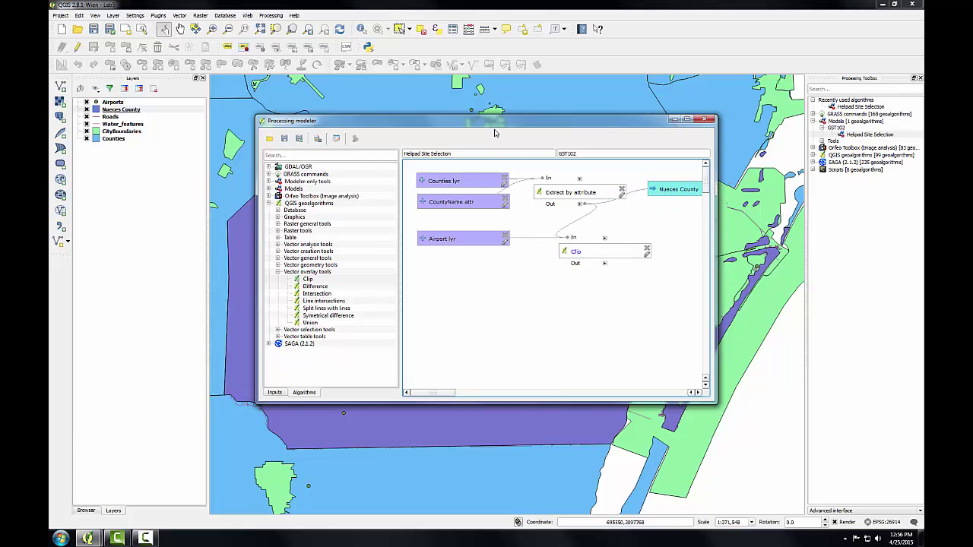
pyautogui.moveTo(479, 121); pyautogui.dragTo(366, 81)
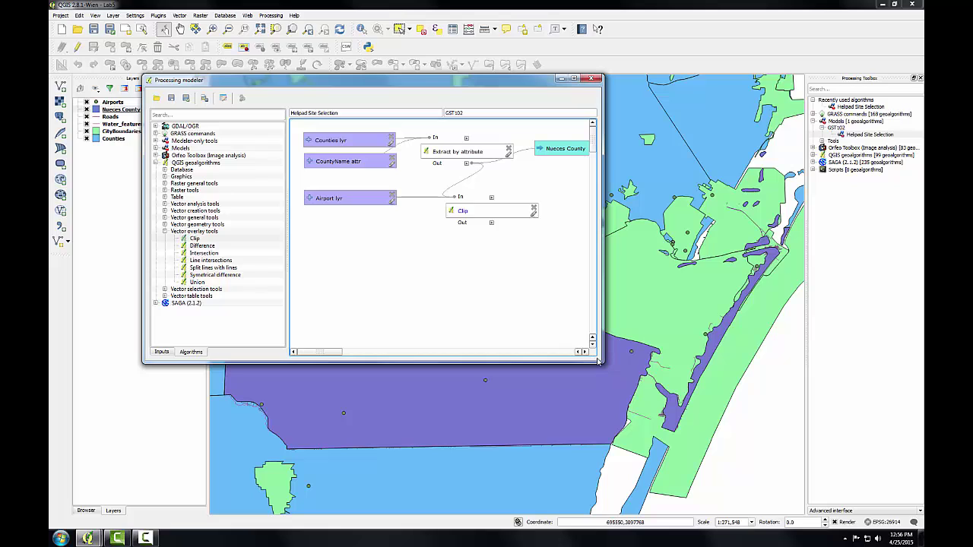
pyautogui.moveTo(602, 362); pyautogui.dragTo(787, 463)
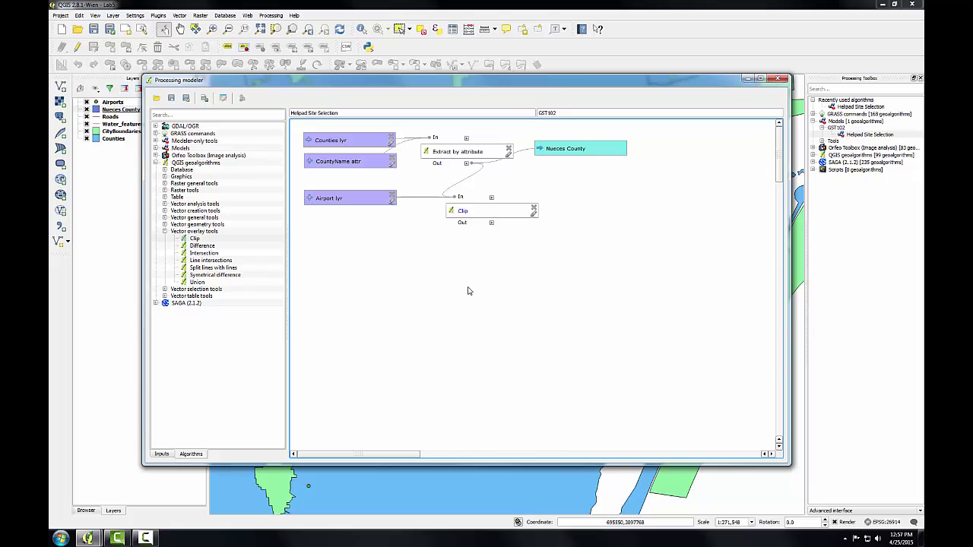
# Step: Add a required polygon vector input named CityBoundaries lyr and place it below Airport lyr
pyautogui.click(162, 454)
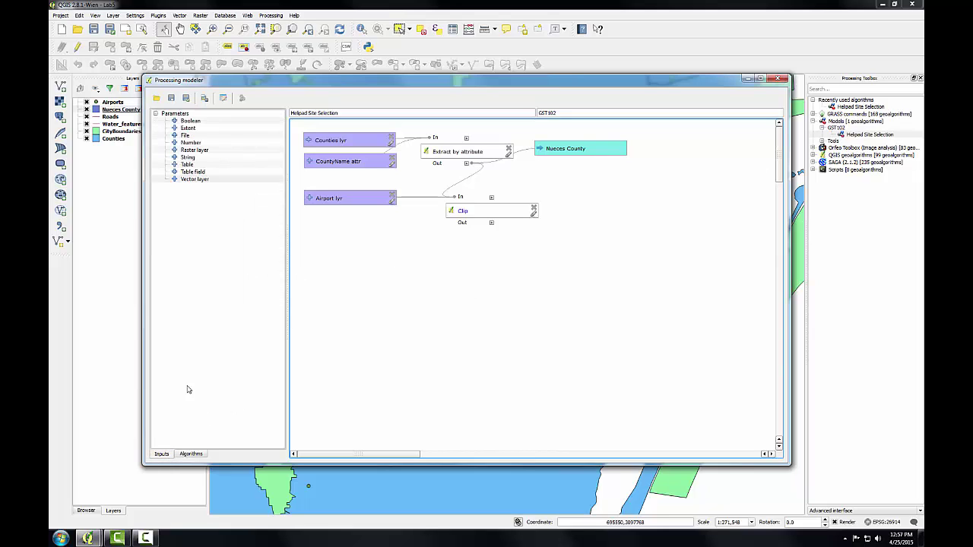
pyautogui.doubleClick(195, 180)
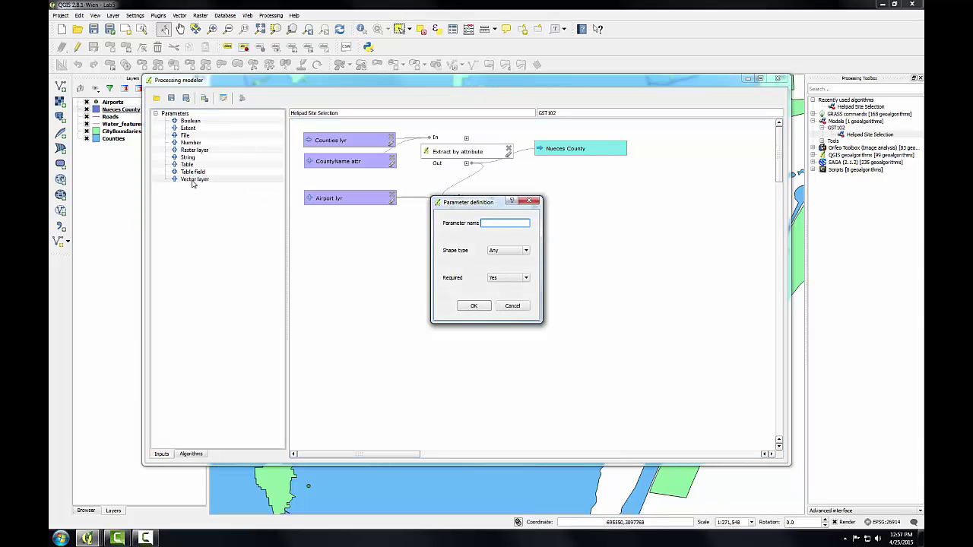
pyautogui.write('CityBoundaries lyr')
pyautogui.click(503, 252)
pyautogui.click(498, 277)
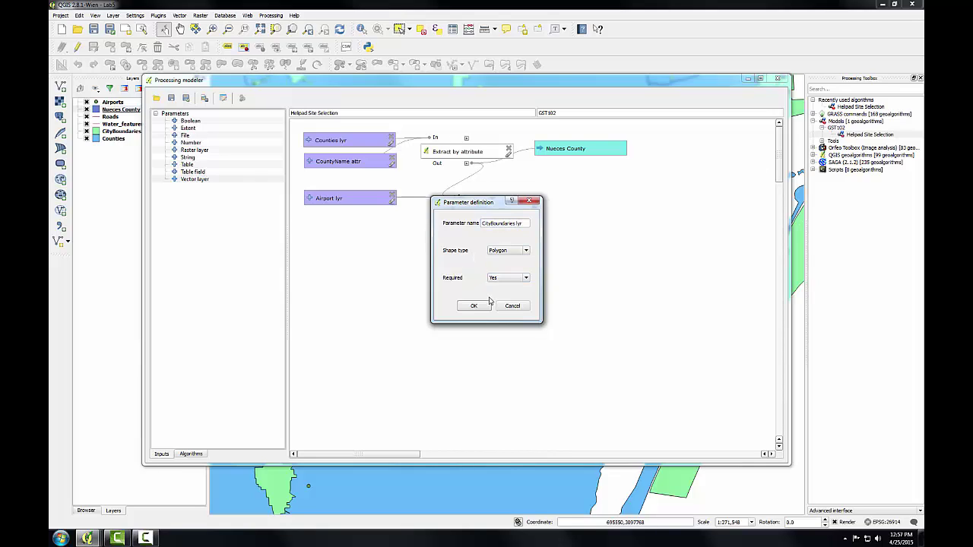
pyautogui.click(474, 306)
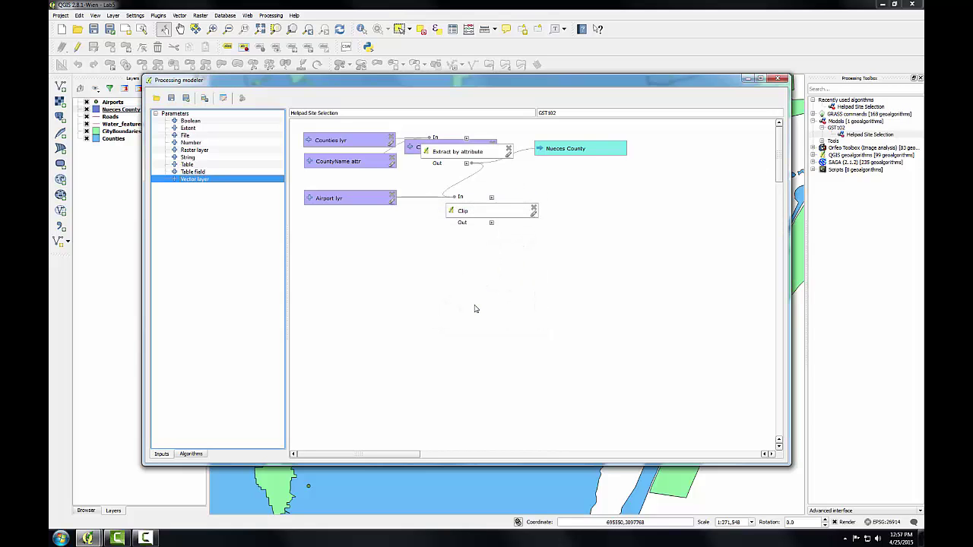
pyautogui.moveTo(412, 148); pyautogui.dragTo(310, 269)
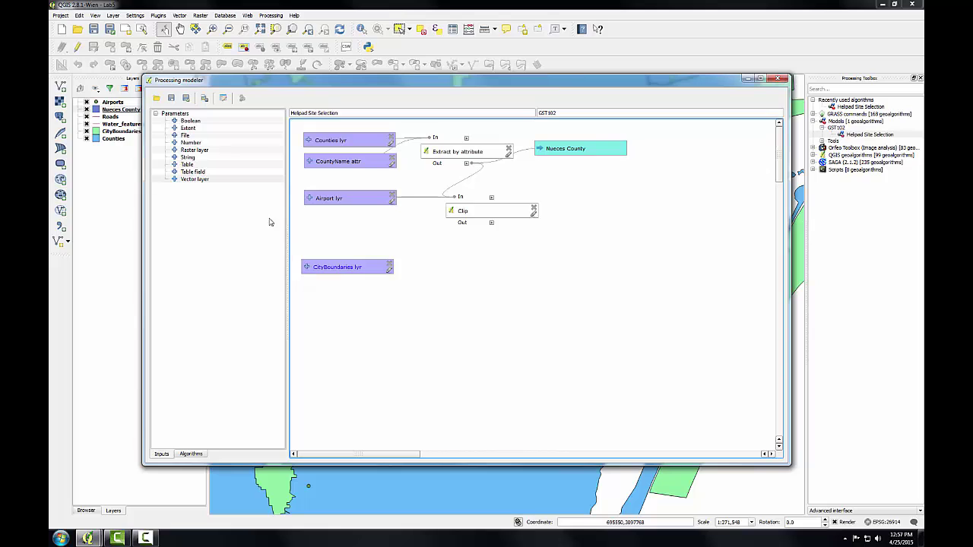
# Step: Add a table field input named CityBoundaries attr with CityBoundaries lyr as parent layer, and place it directly beneath that layer
pyautogui.click(190, 174)
pyautogui.moveTo(189, 173); pyautogui.dragTo(531, 260)
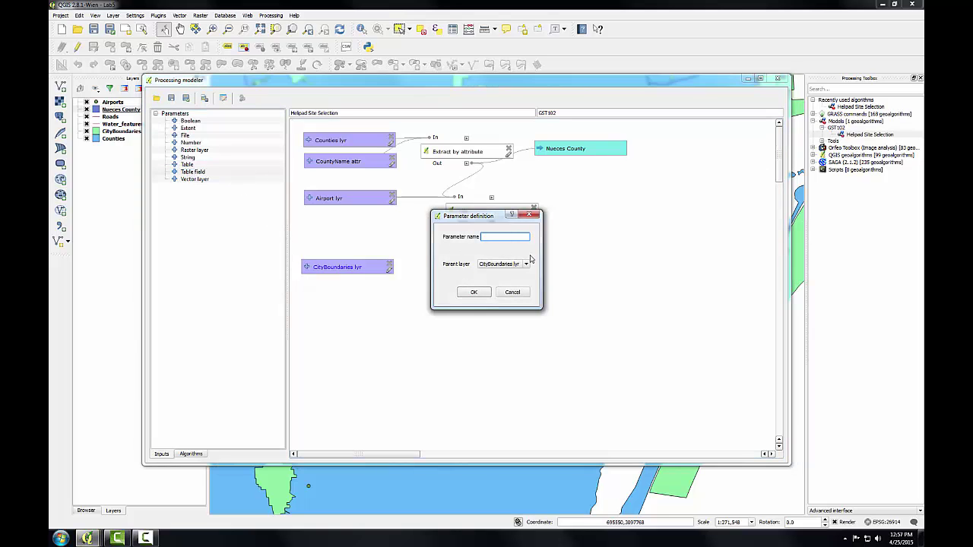
pyautogui.write('CityBoundaries attr')
pyautogui.click(474, 292)
pyautogui.moveTo(410, 147); pyautogui.dragTo(308, 288)
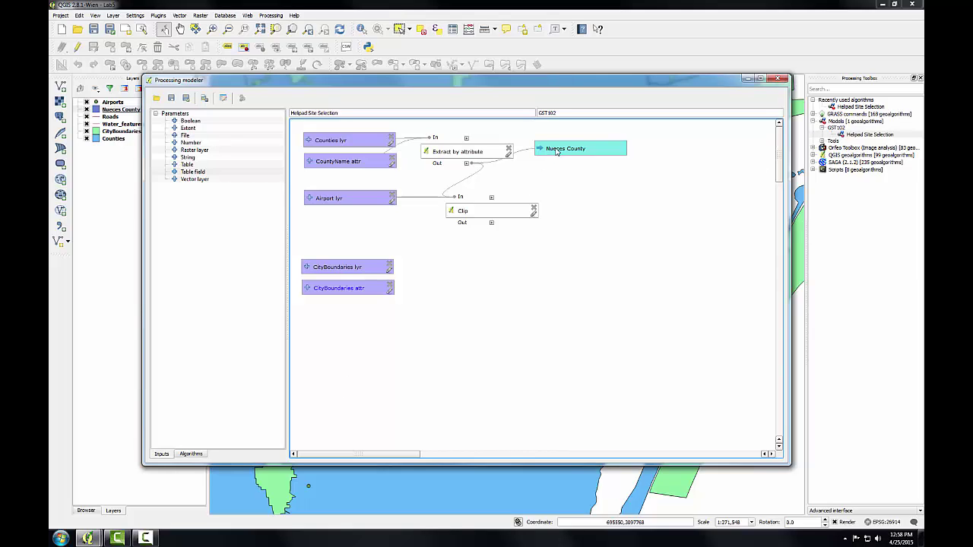
# Step: Add an Extract by attribute algorithm on CityBoundaries lyr where CityBoundaries attr = Corpus Christi, and place it beside those inputs
pyautogui.click(195, 455)
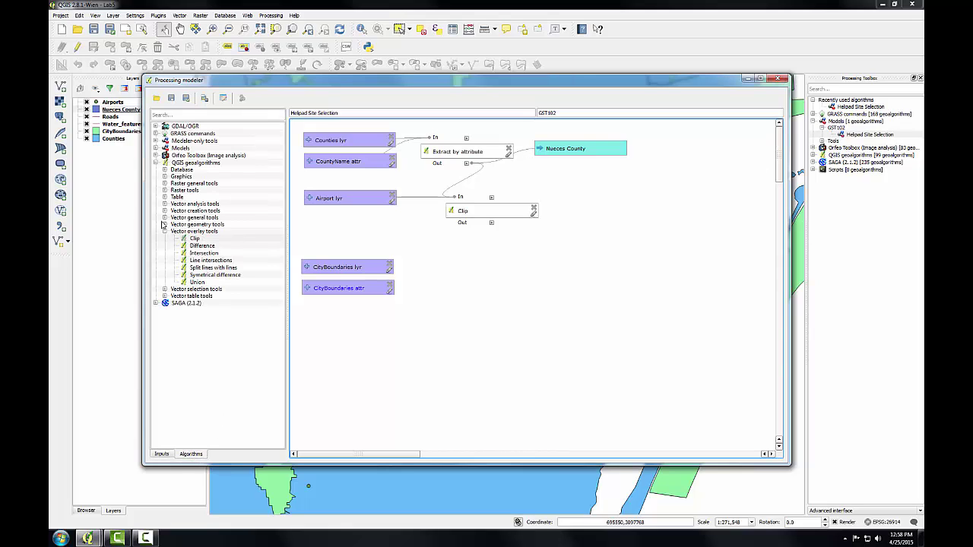
pyautogui.click(164, 289)
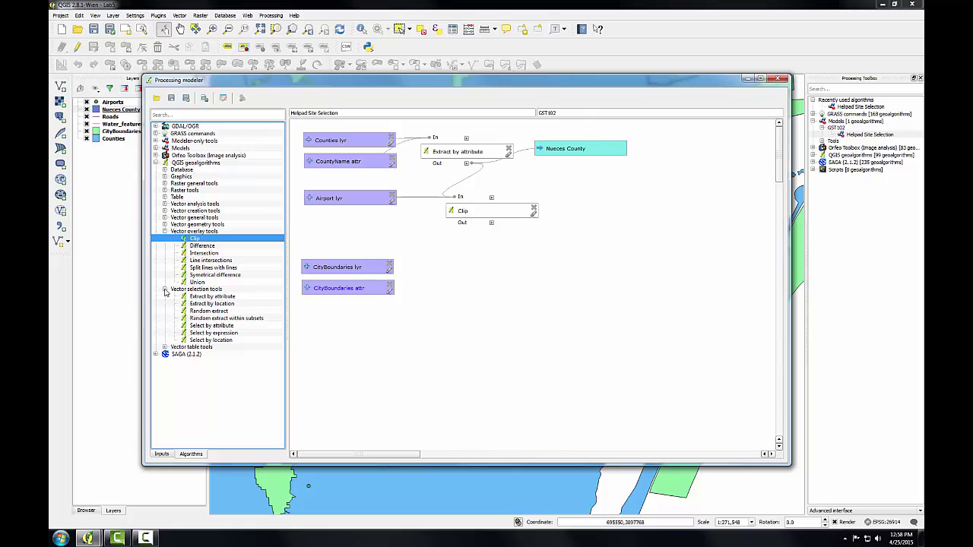
pyautogui.doubleClick(199, 298)
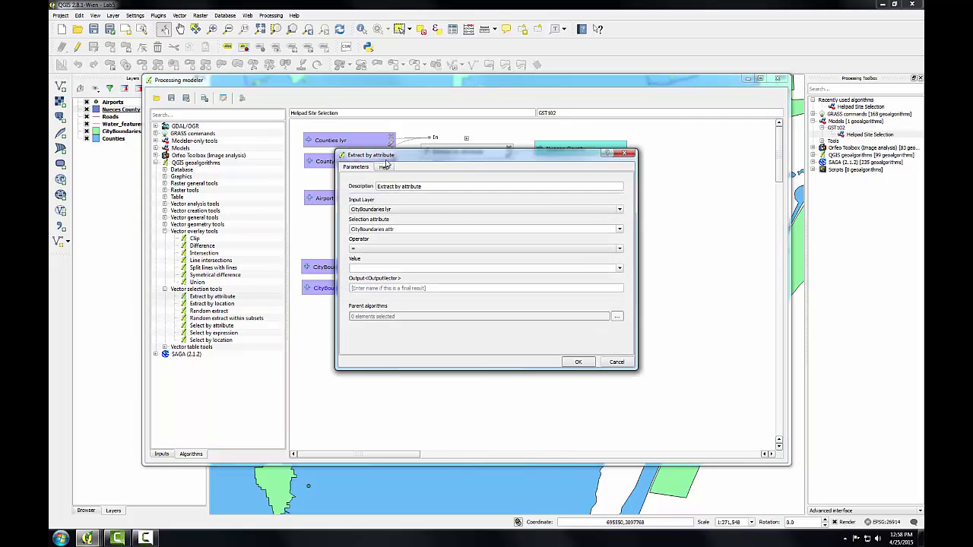
pyautogui.moveTo(405, 156); pyautogui.dragTo(516, 190)
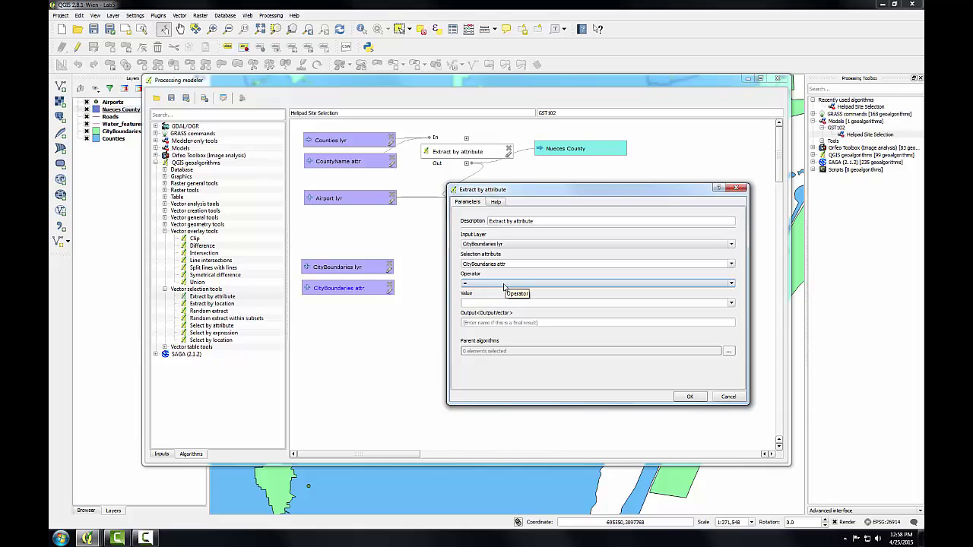
pyautogui.click(475, 304)
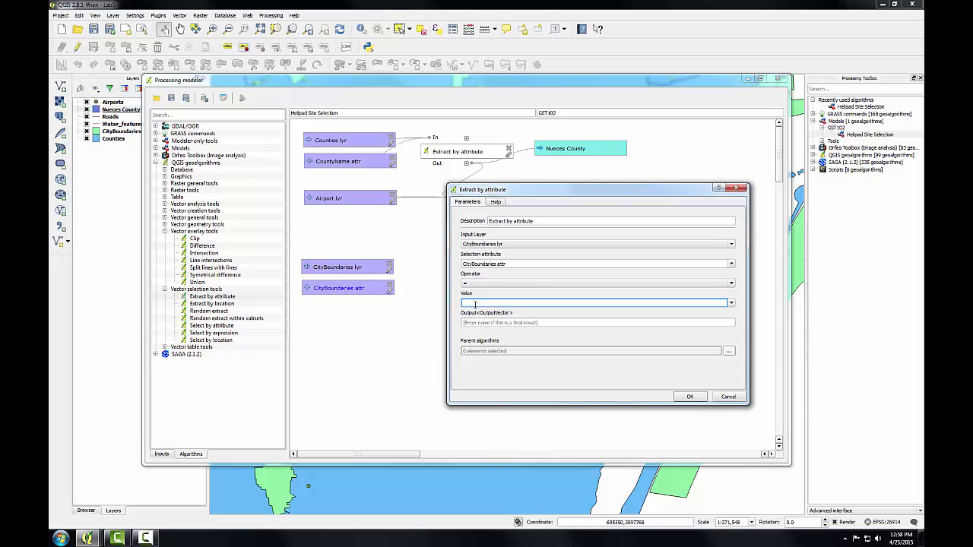
pyautogui.write('Corpus Christi')
pyautogui.click(690, 396)
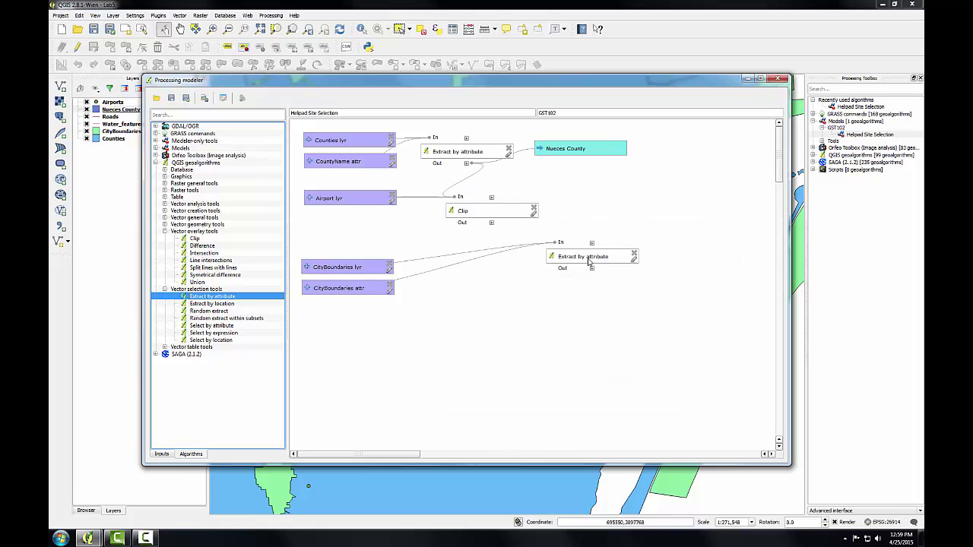
pyautogui.moveTo(590, 261); pyautogui.dragTo(474, 280)
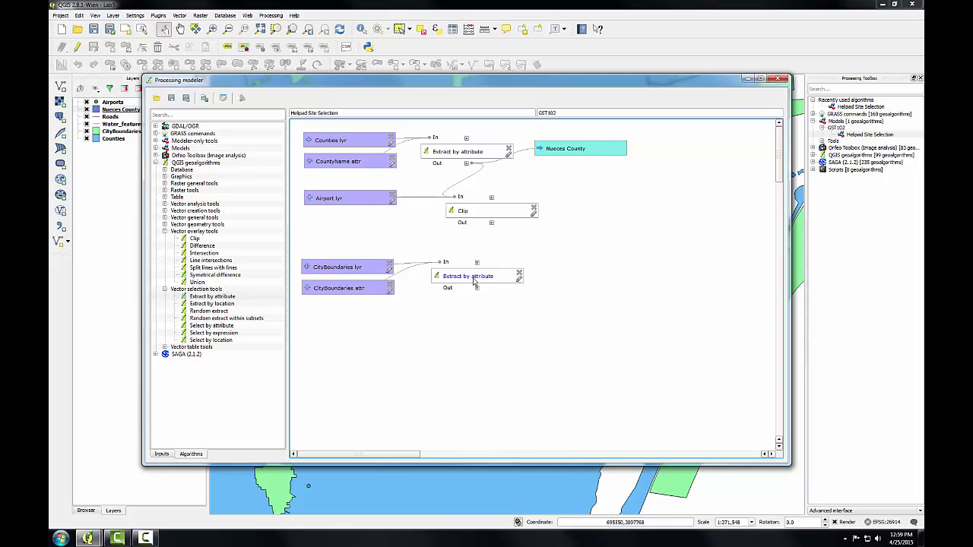
# Step: Start a Fixed distance buffer algorithm and set its input layer to the output of the CityBoundaries Extract by attribute
pyautogui.click(165, 225)
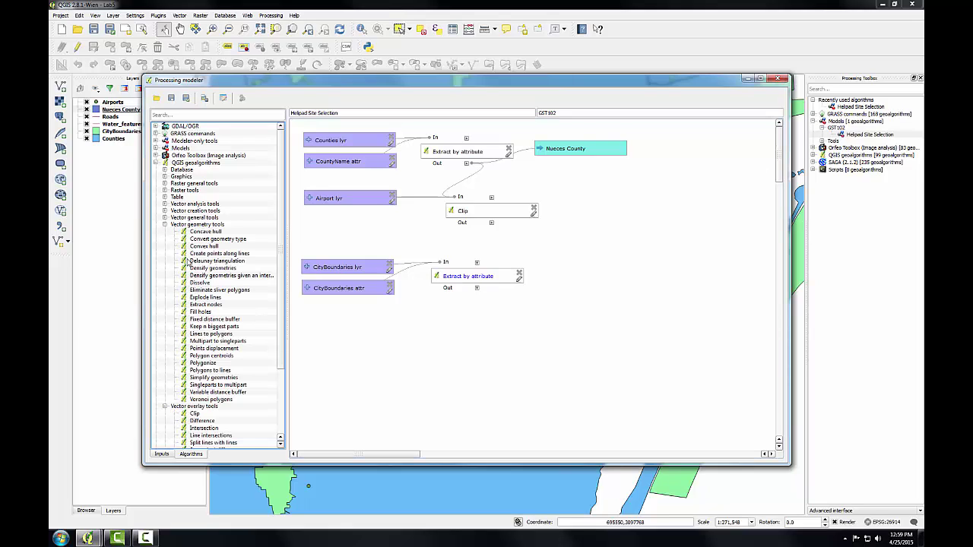
pyautogui.doubleClick(204, 320)
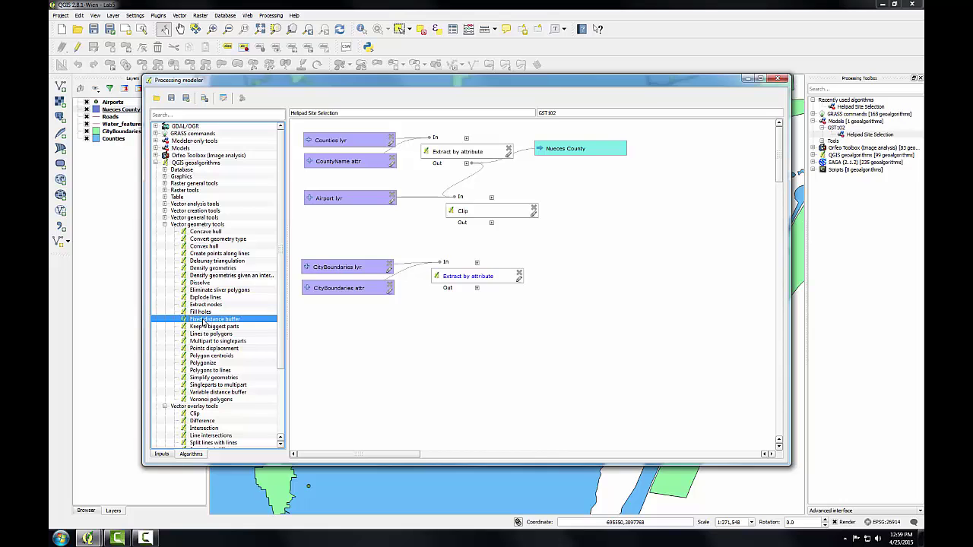
pyautogui.moveTo(423, 156); pyautogui.dragTo(503, 192)
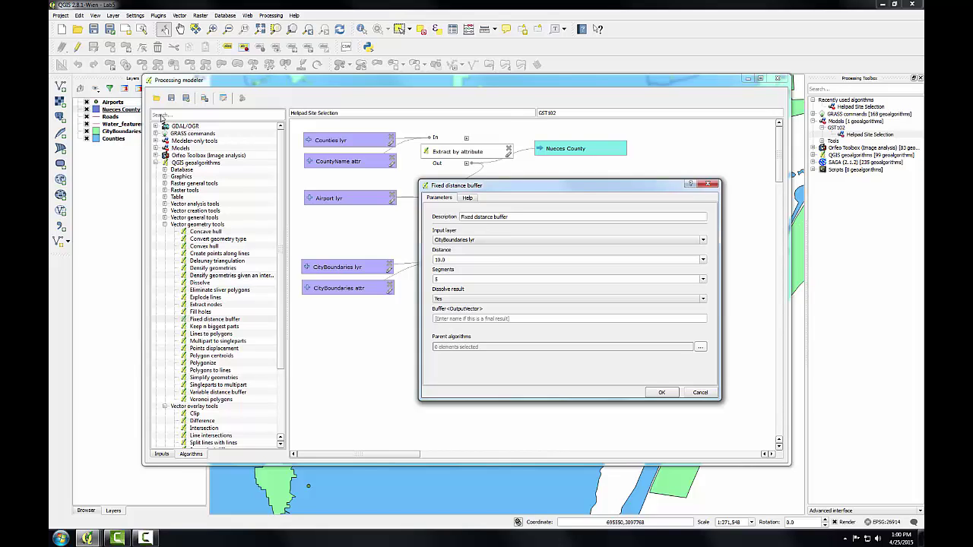
pyautogui.click(471, 241)
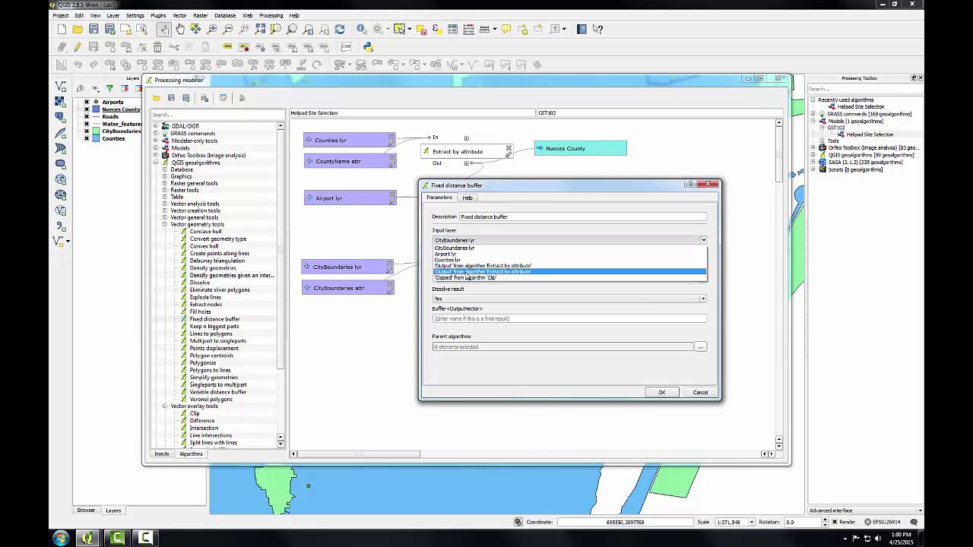
pyautogui.click(467, 273)
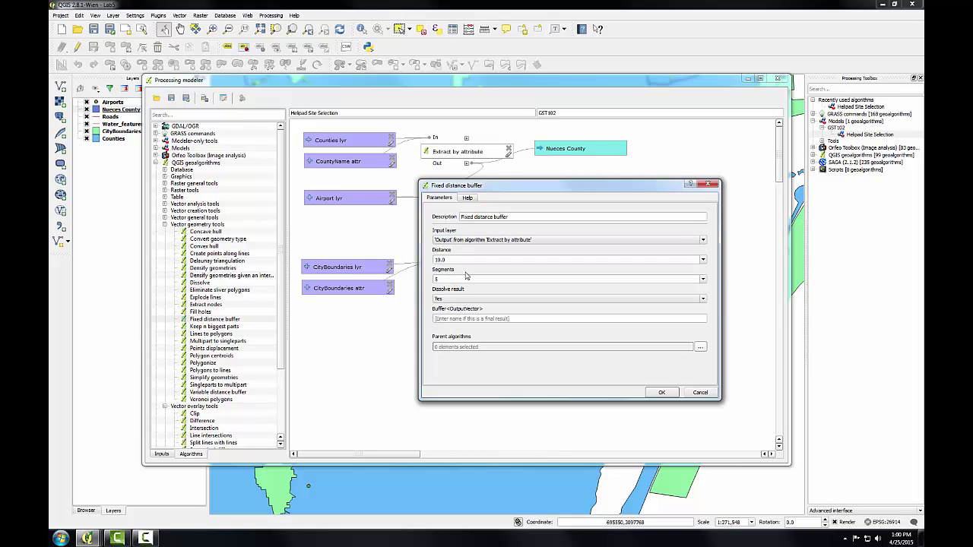
pyautogui.click(465, 240)
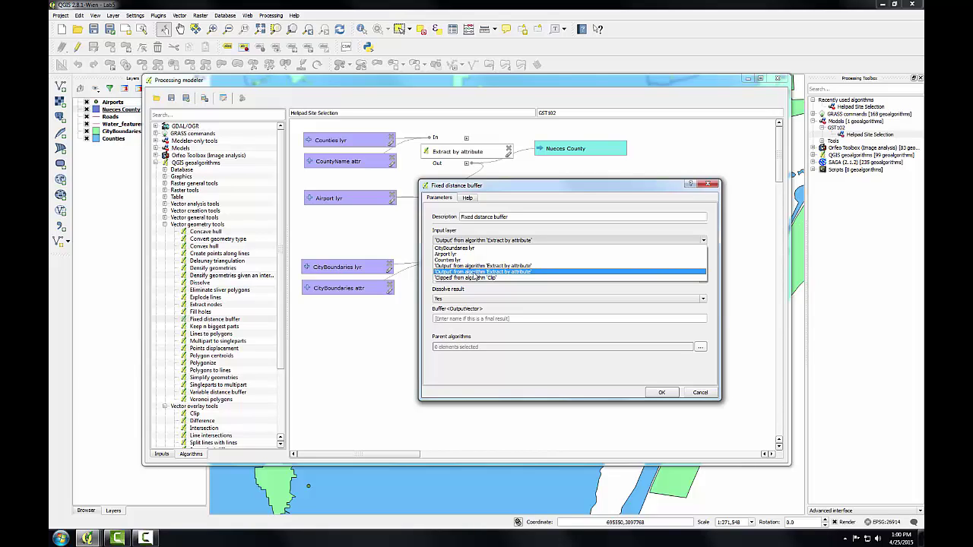
pyautogui.click(475, 273)
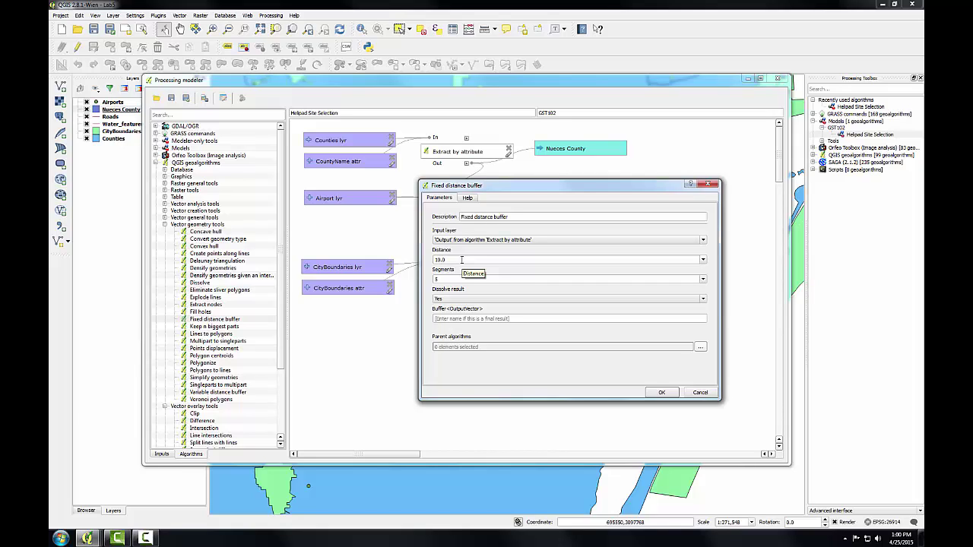
# Step: Set the buffer distance to 4828.03, add the algorithm, and place it just below and beyond the CityBoundaries Extract by attribute
pyautogui.moveTo(461, 260); pyautogui.dragTo(431, 262)
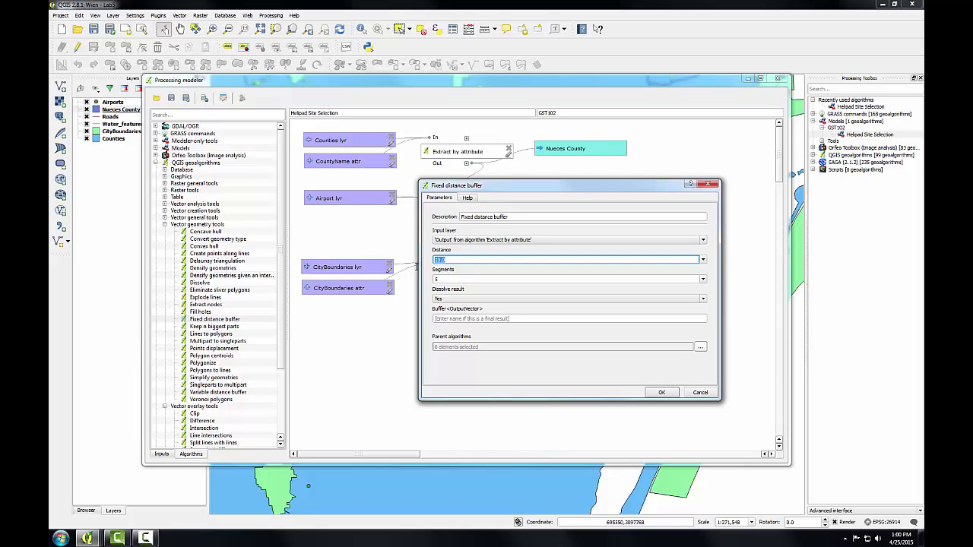
pyautogui.write('4828.03')
pyautogui.click(662, 393)
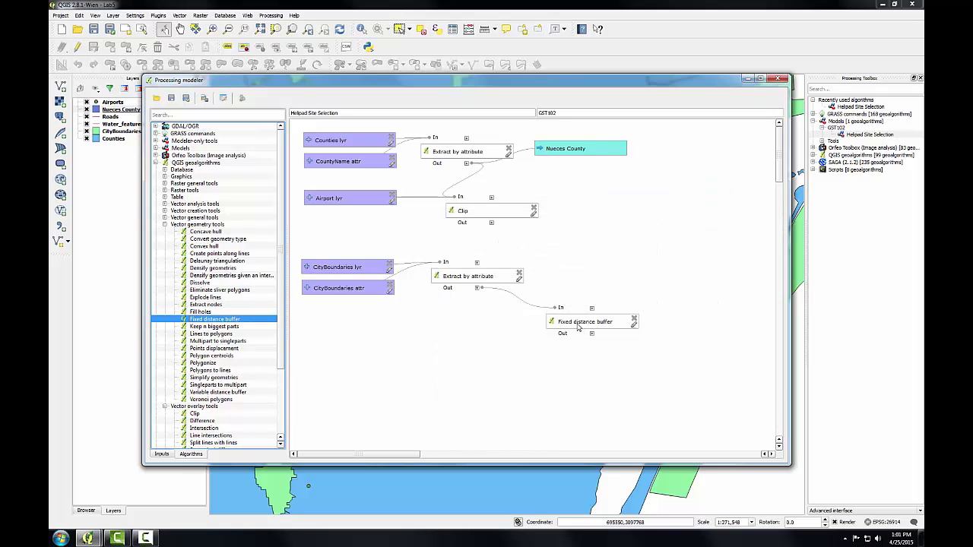
pyautogui.moveTo(577, 321); pyautogui.dragTo(551, 317)
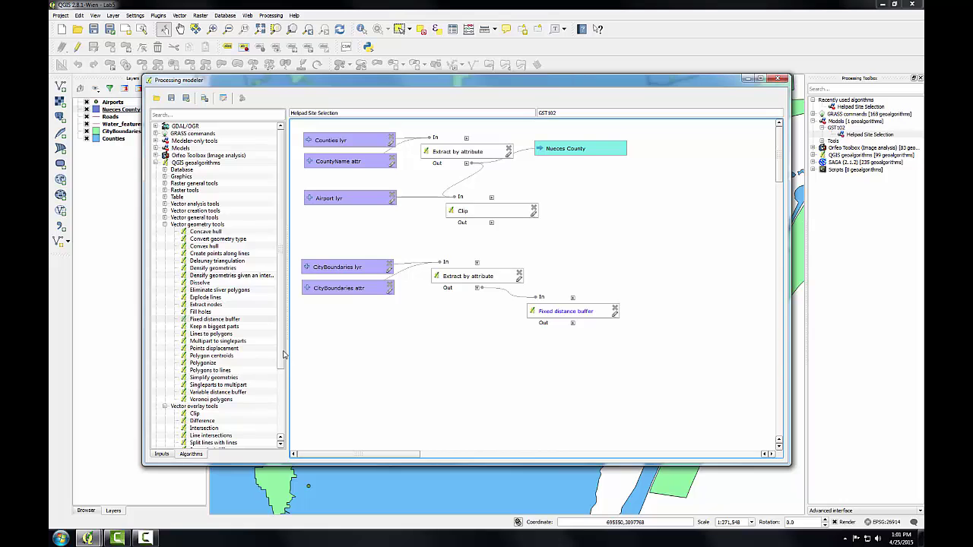
# Step: Add a Difference algorithm subtracting the CityBoundaries Extract by attribute output from the Fixed distance buffer output, and place it level with that extraction
pyautogui.scroll(-4, 283, 354)
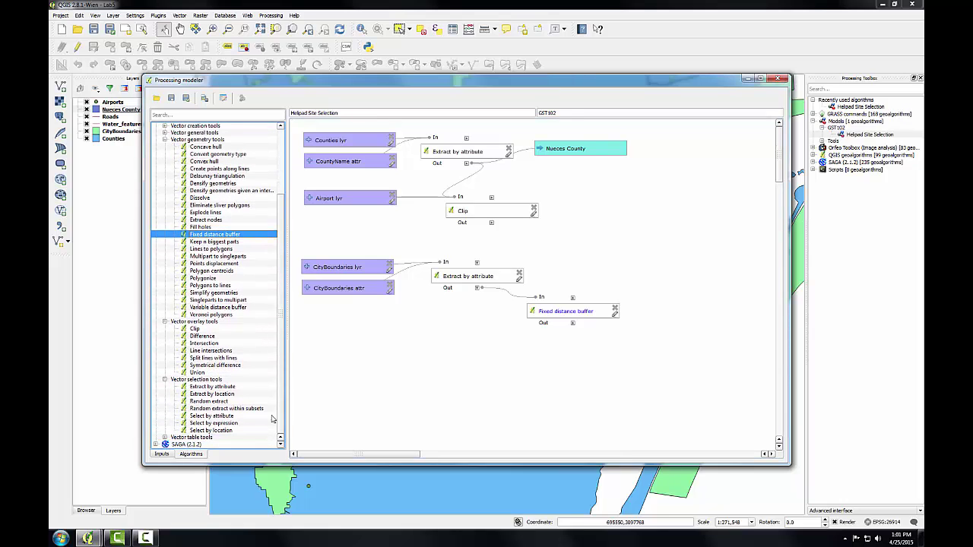
pyautogui.doubleClick(215, 337)
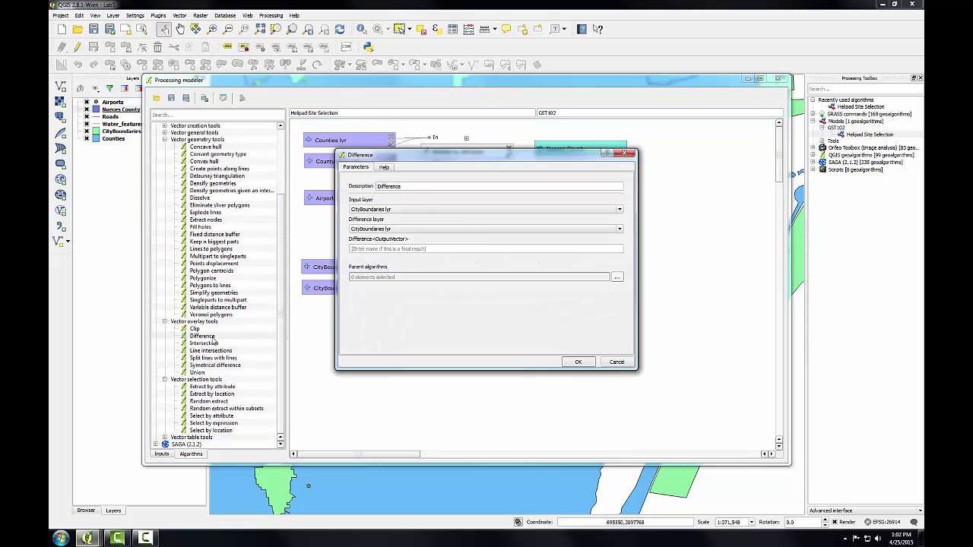
pyautogui.click(385, 210)
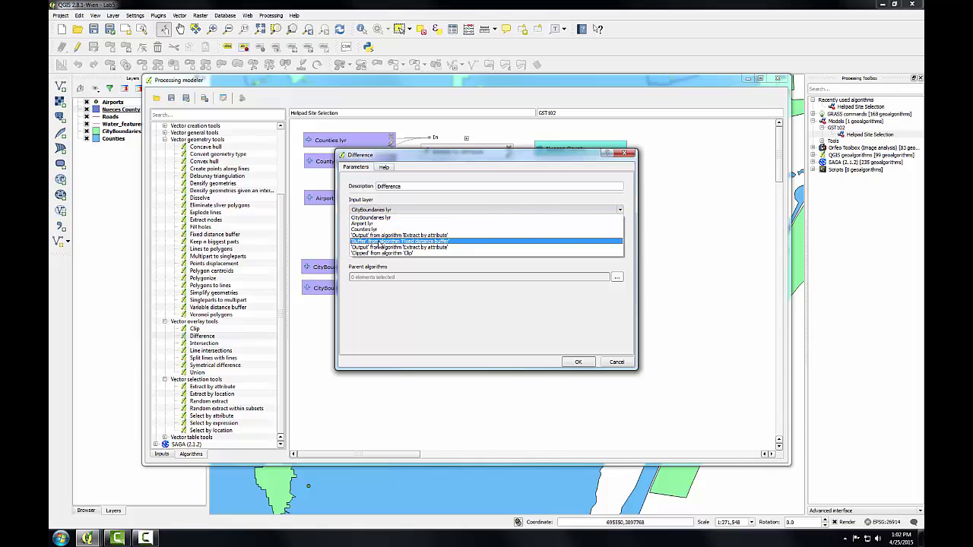
pyautogui.click(379, 242)
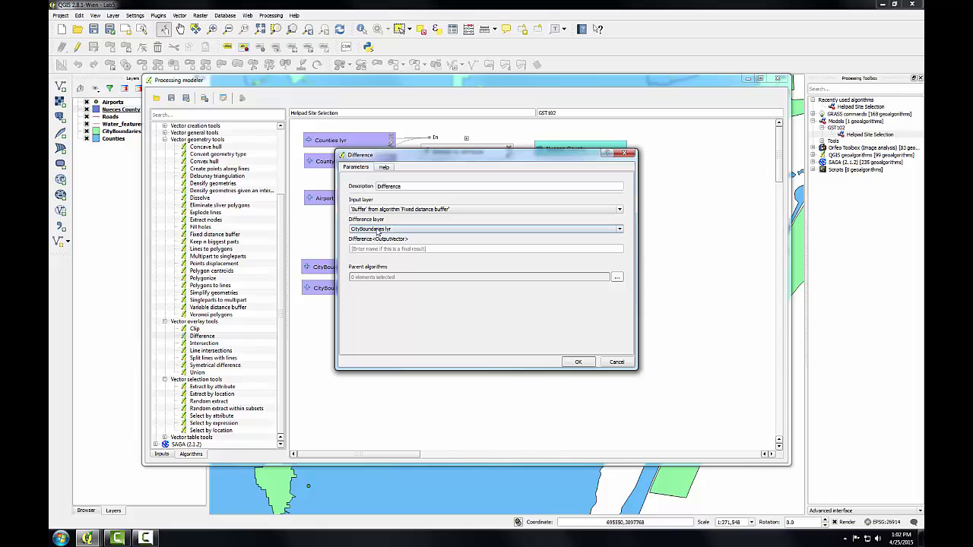
pyautogui.click(378, 230)
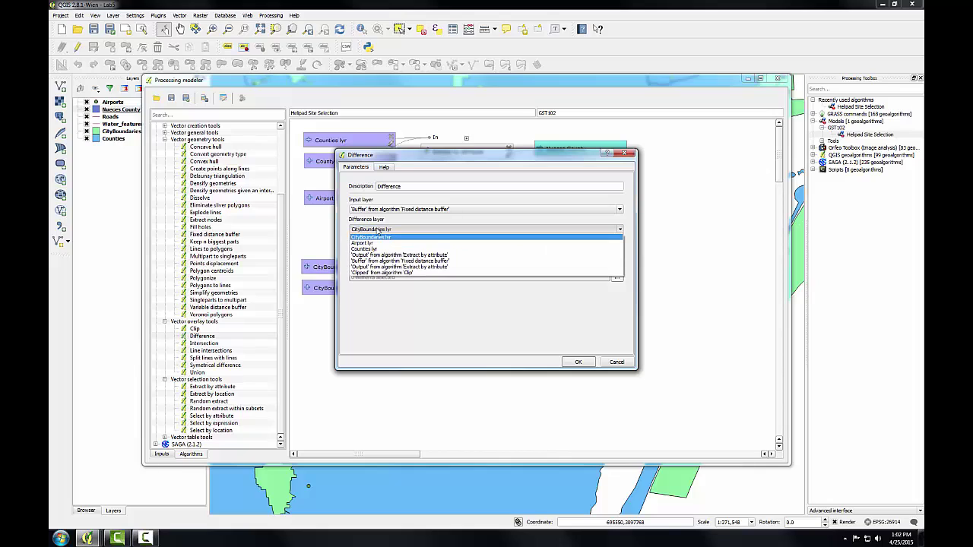
pyautogui.click(413, 268)
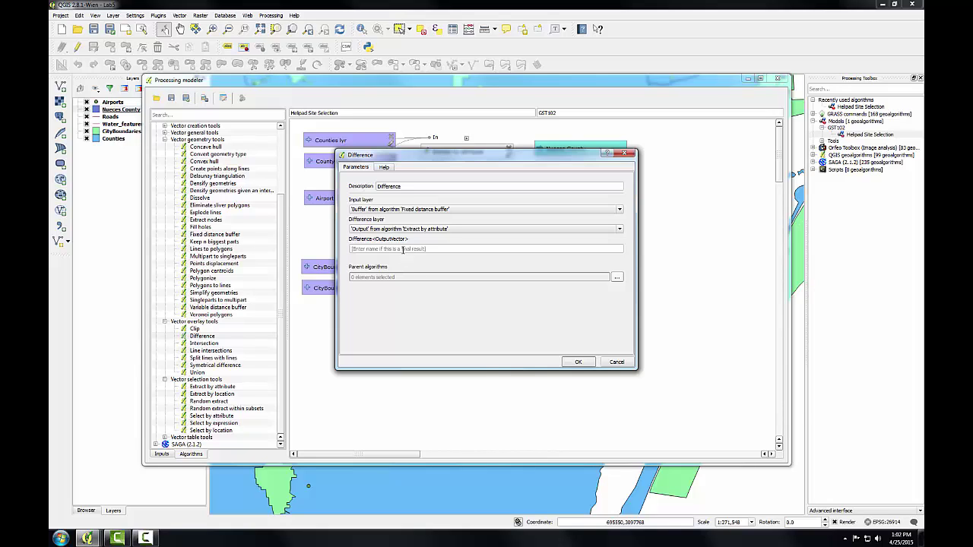
pyautogui.click(575, 363)
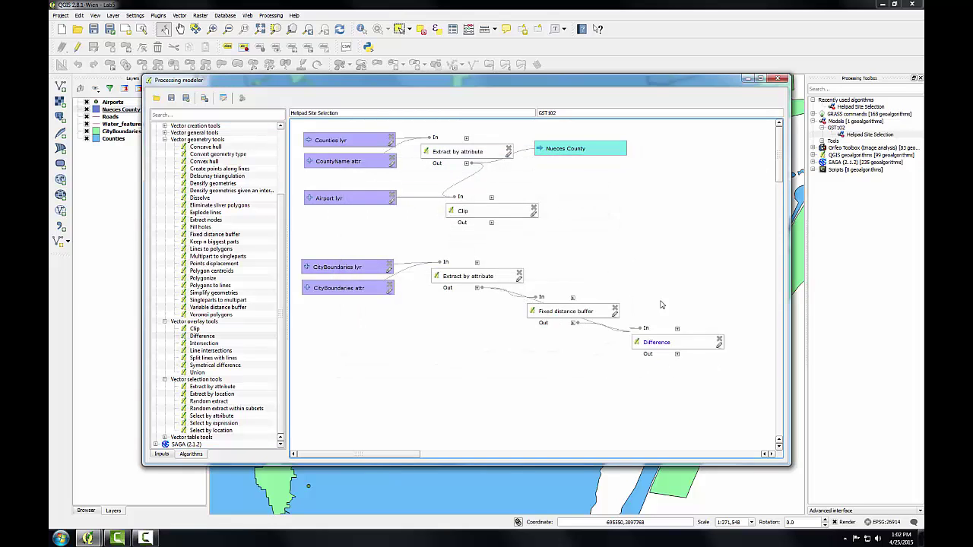
pyautogui.moveTo(656, 342); pyautogui.dragTo(637, 280)
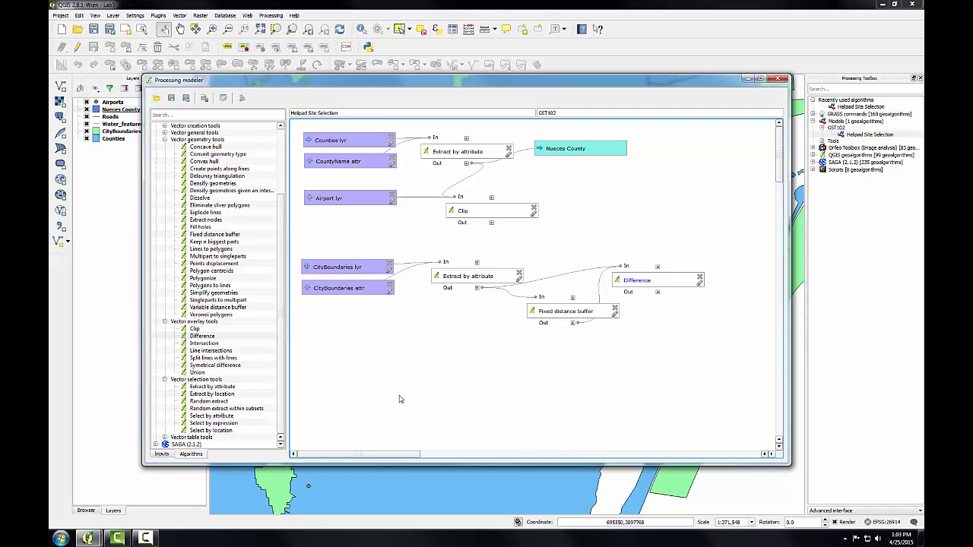
# Step: Add a required line vector input named Roads lyr and place it below the CityBoundaries inputs
pyautogui.click(161, 455)
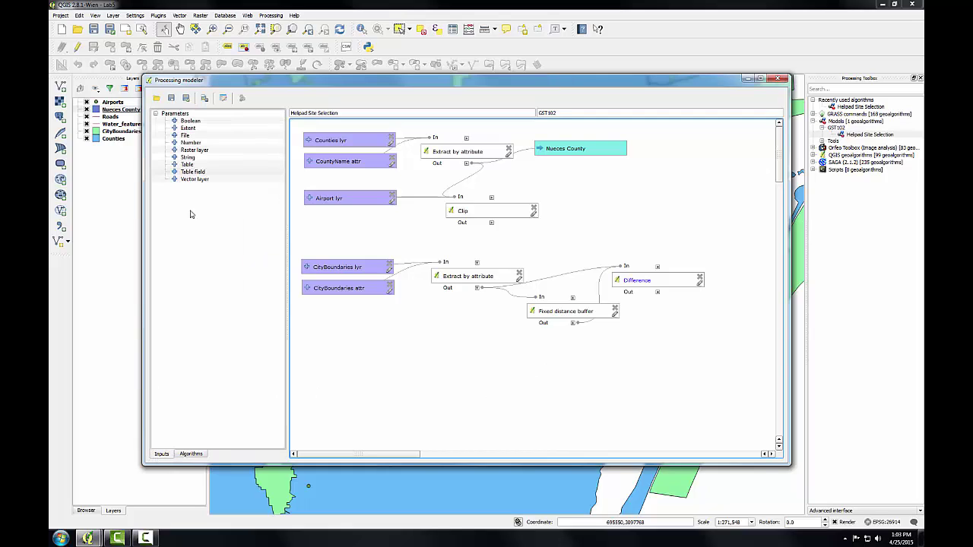
pyautogui.moveTo(194, 179); pyautogui.dragTo(589, 291)
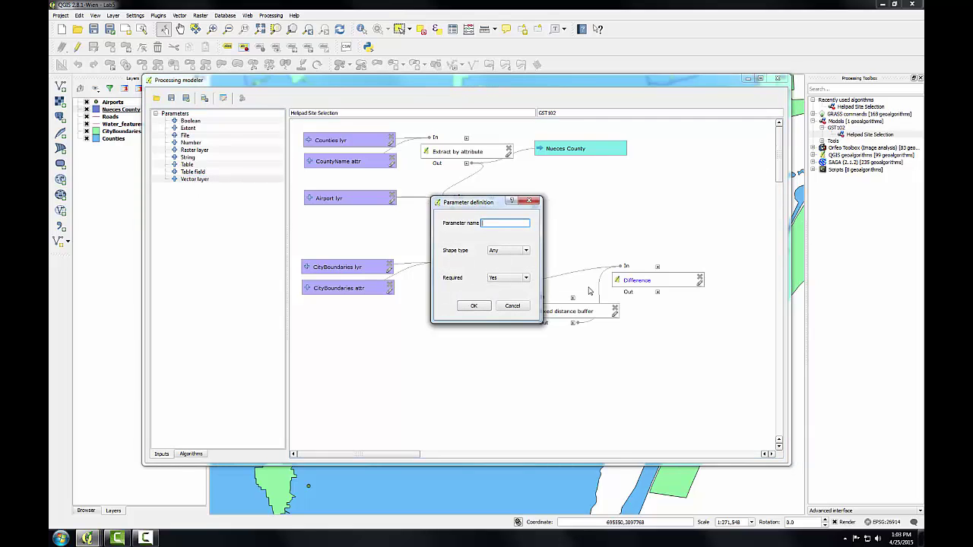
pyautogui.write('Roads lyr')
pyautogui.click(517, 251)
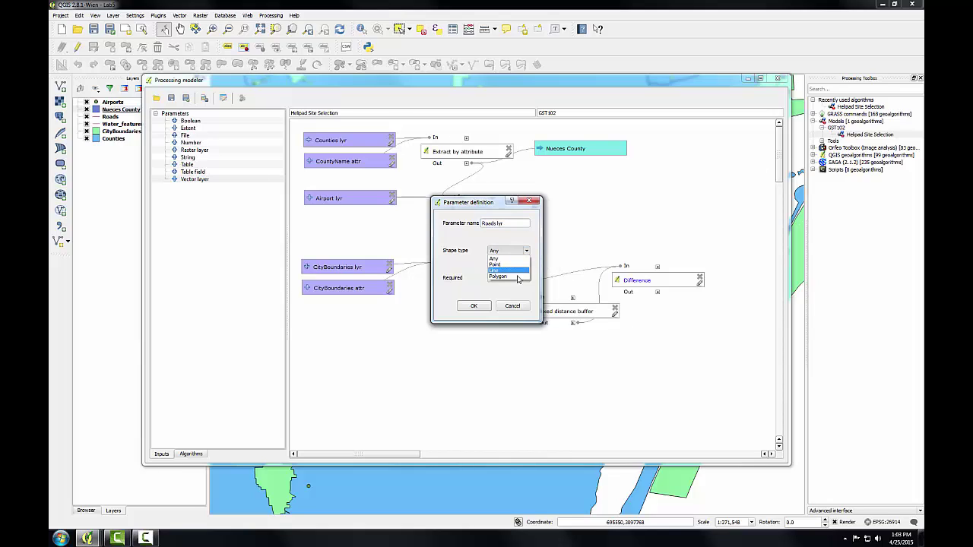
pyautogui.click(517, 270)
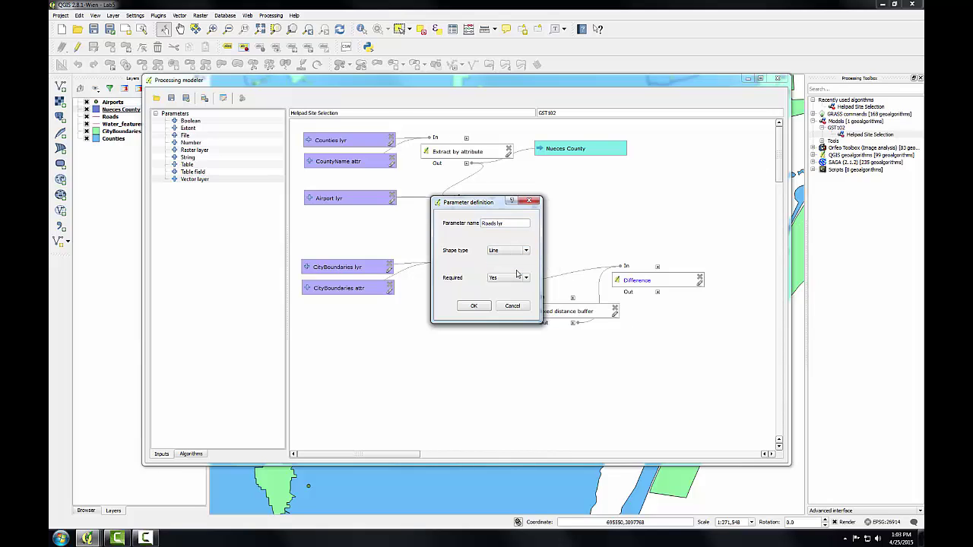
pyautogui.click(473, 306)
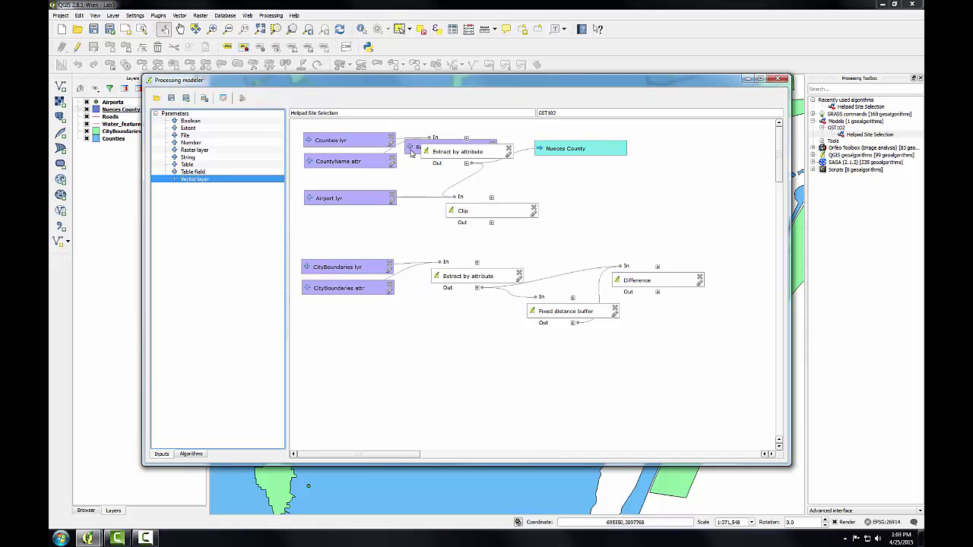
pyautogui.moveTo(420, 150); pyautogui.dragTo(318, 357)
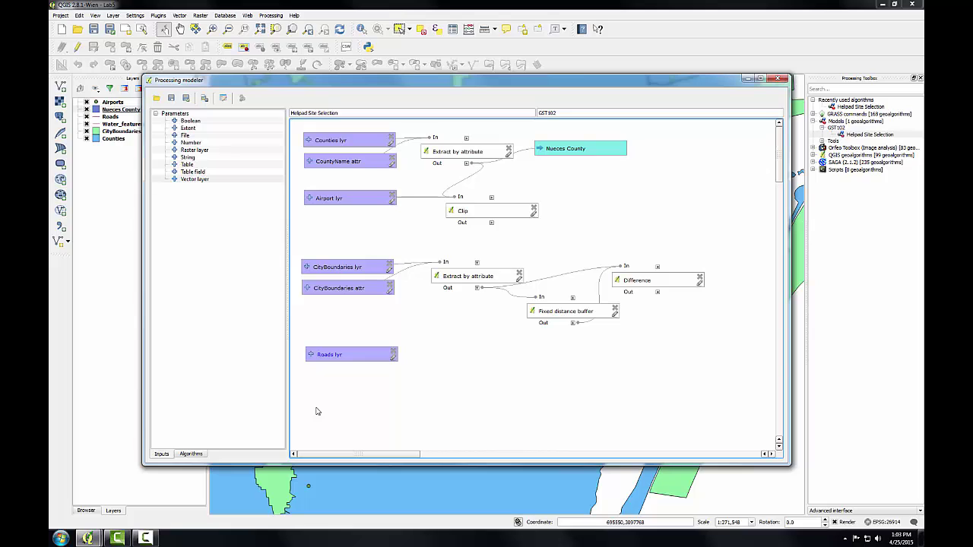
# Step: Add a table field input named Roads attr with Roads lyr as parent layer, and place it directly beneath that layer
pyautogui.doubleClick(195, 179)
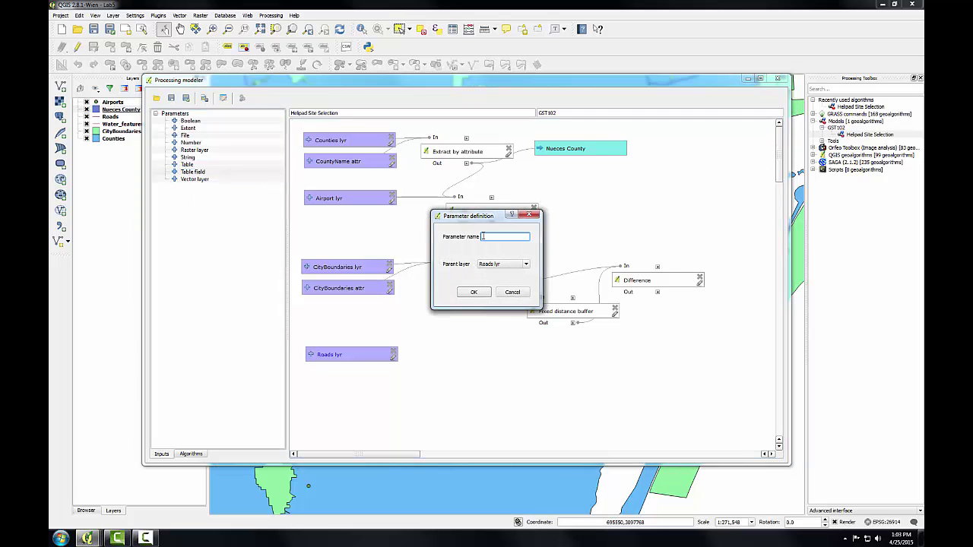
pyautogui.write('Roads attr')
pyautogui.click(474, 292)
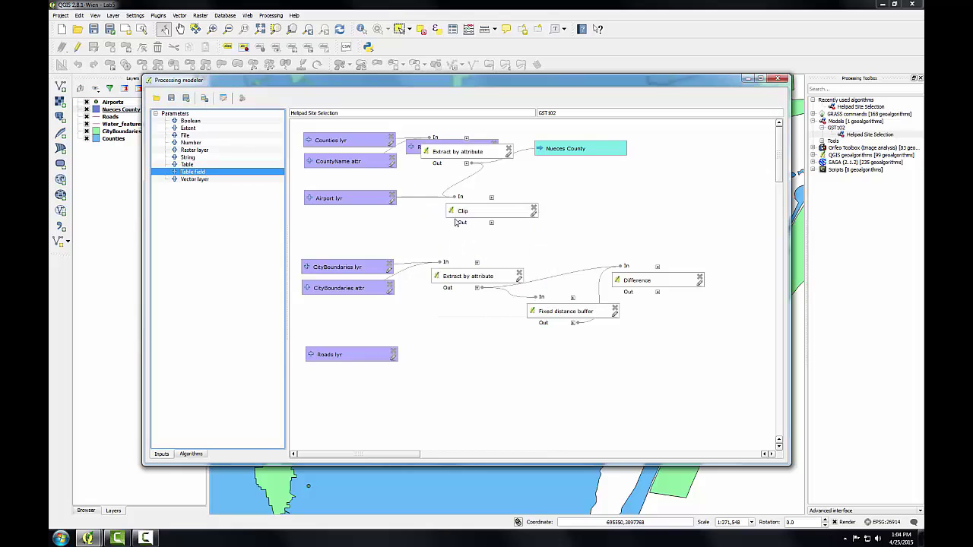
pyautogui.moveTo(417, 148); pyautogui.dragTo(318, 378)
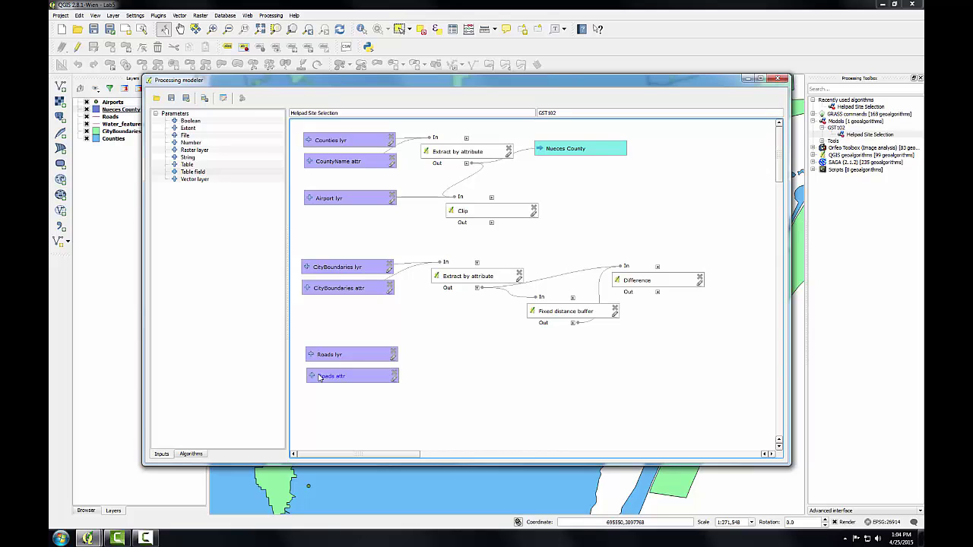
# Step: Add an Extract by attribute algorithm on Roads lyr where Roads attr = C
pyautogui.click(192, 454)
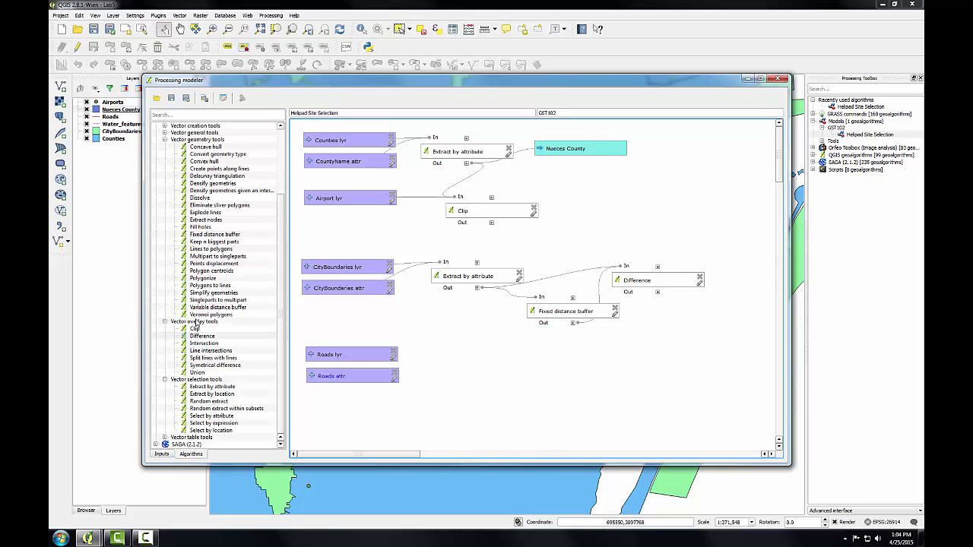
pyautogui.doubleClick(203, 387)
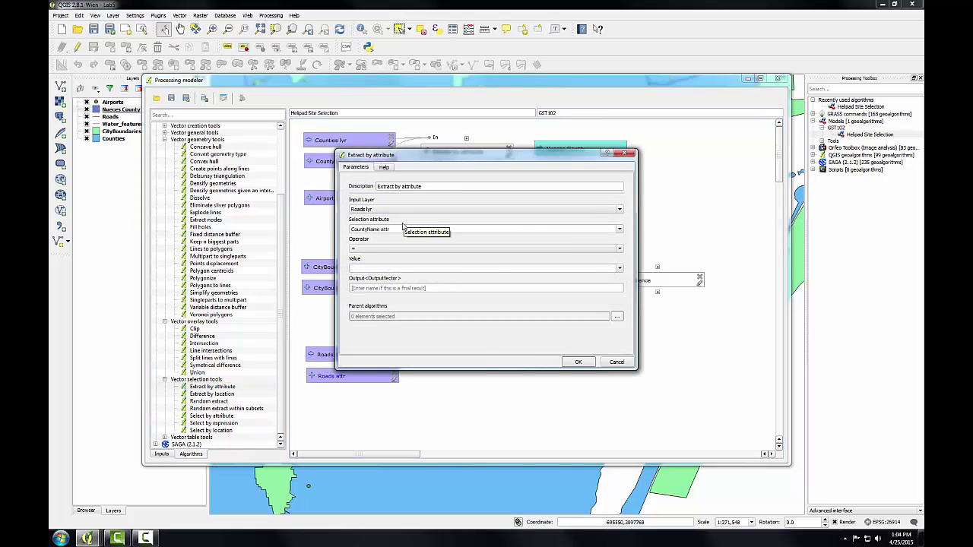
pyautogui.click(620, 230)
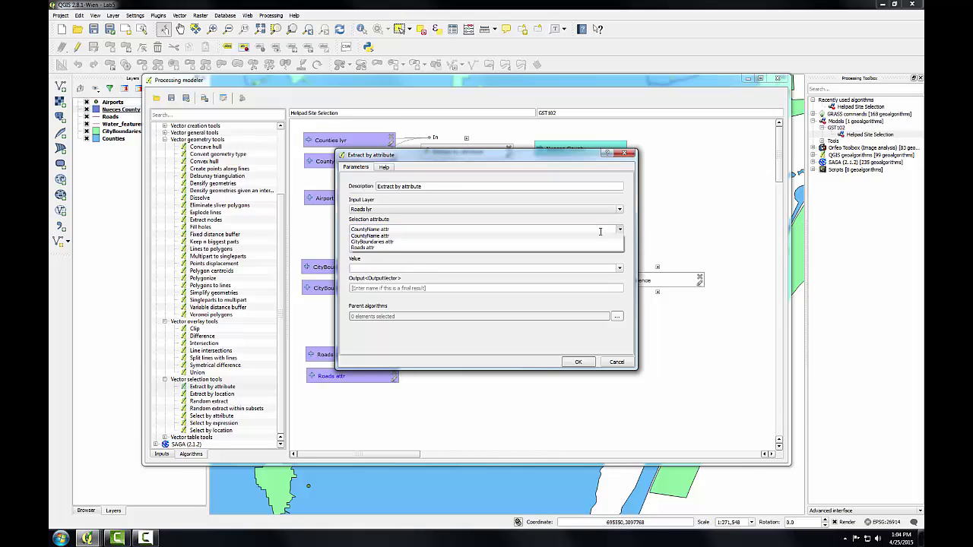
pyautogui.click(431, 249)
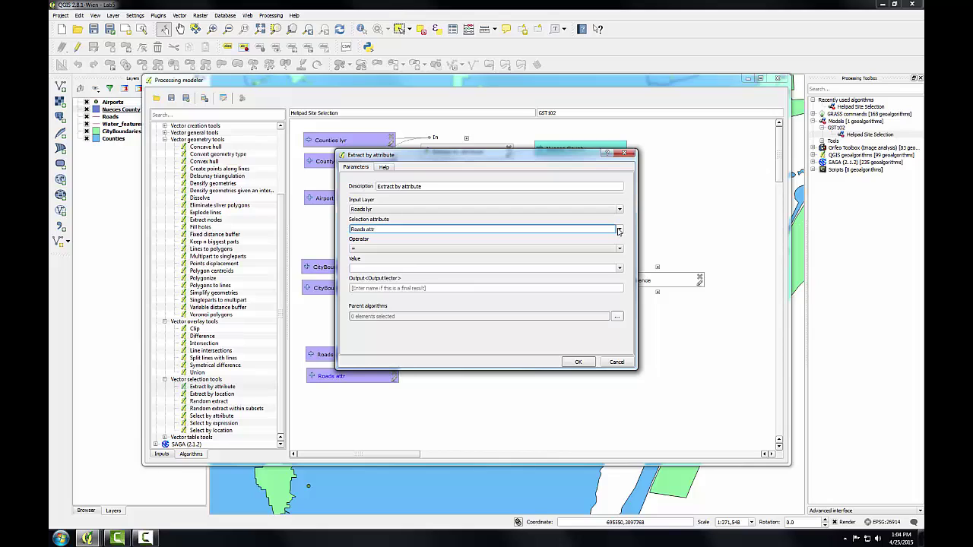
pyautogui.click(619, 230)
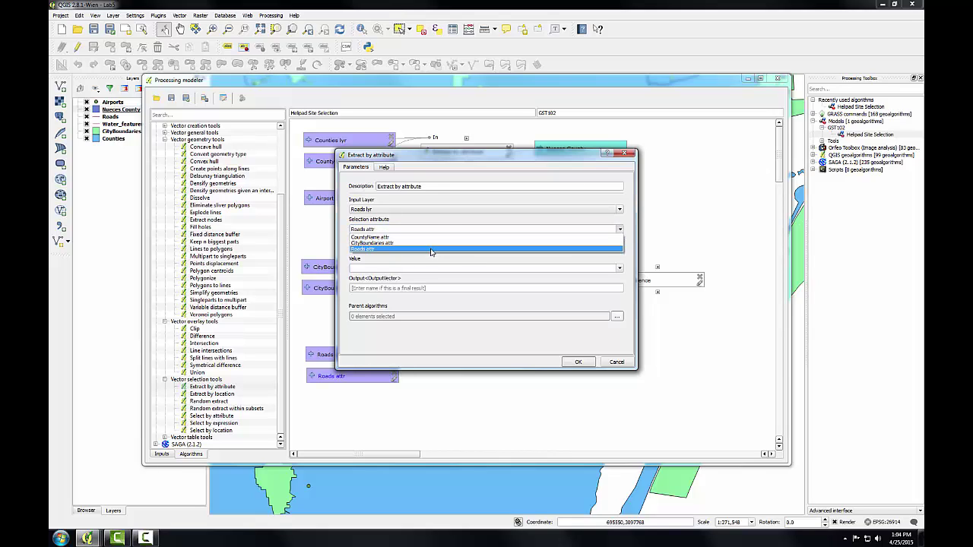
pyautogui.click(430, 249)
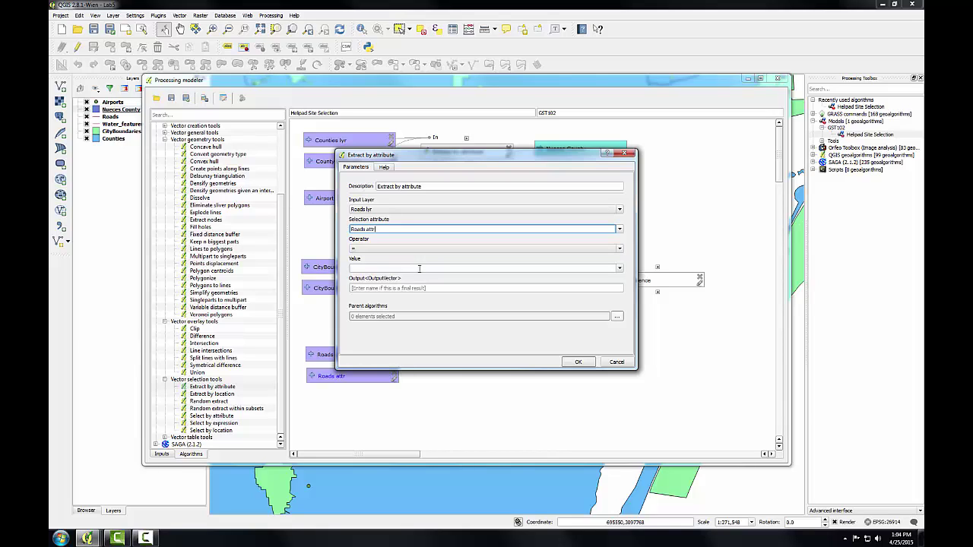
pyautogui.click(415, 268)
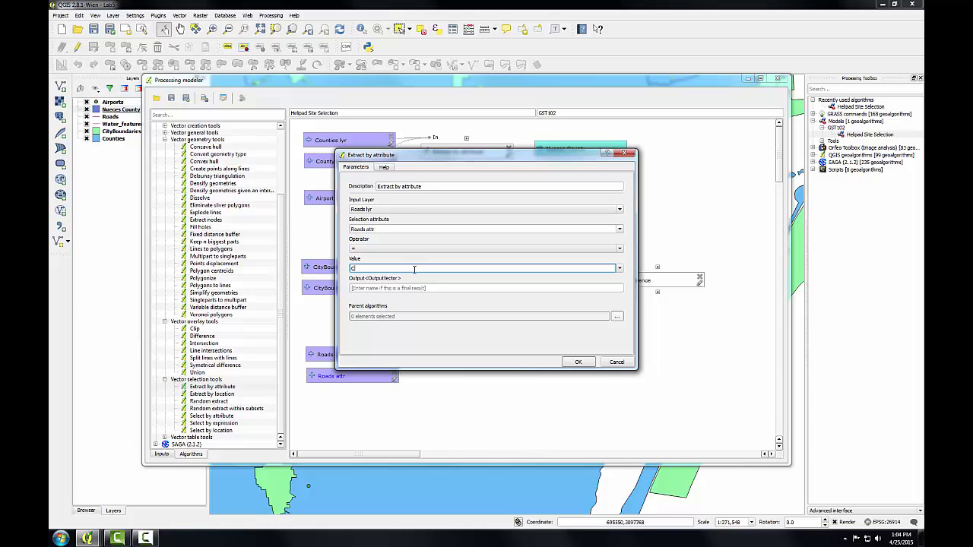
pyautogui.click(577, 362)
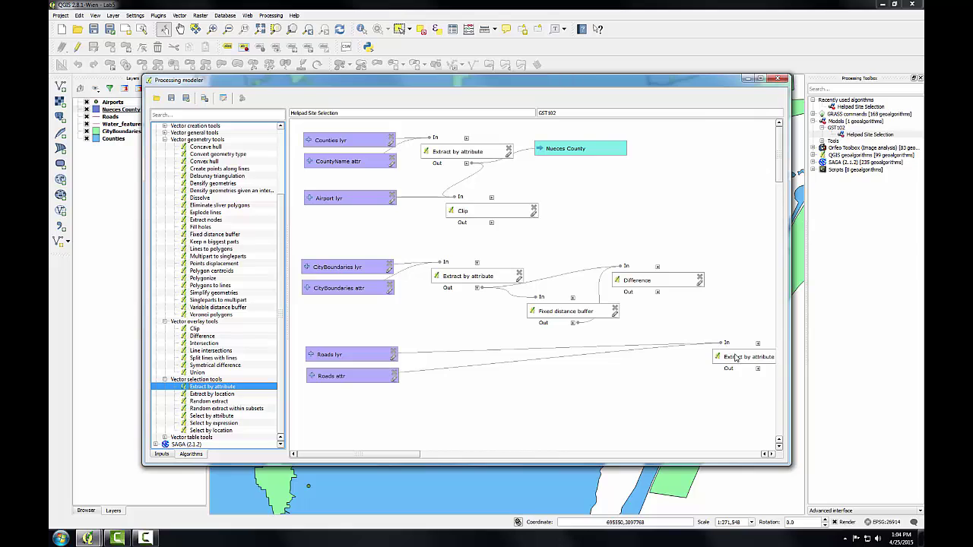
# Step: Place the roads Extract by attribute algorithm beside the Roads lyr and Roads attr inputs
pyautogui.moveTo(738, 359); pyautogui.dragTo(451, 366)
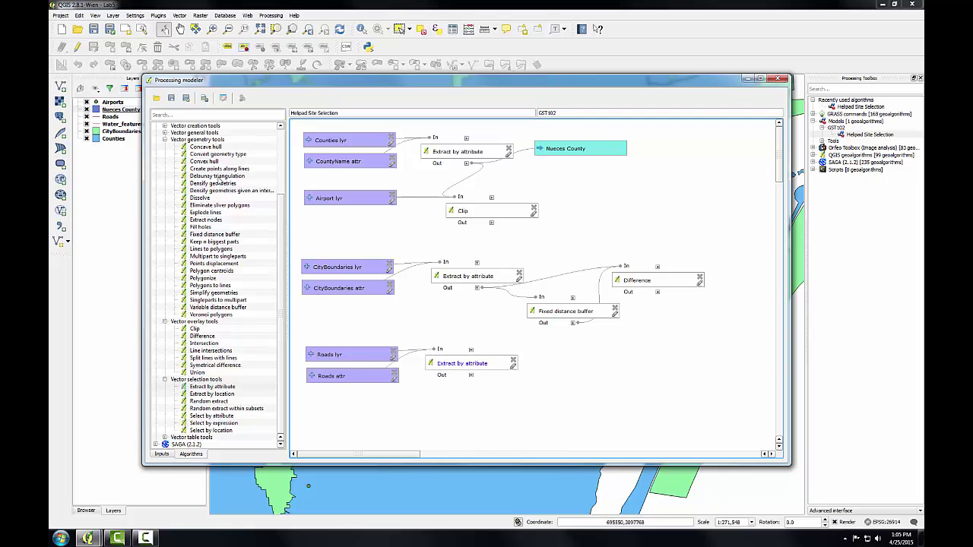
# Step: Add a Fixed distance buffer with distance 1609.34 on the CityBoundaries Extract by attribute output, and place it near the roads extraction
pyautogui.doubleClick(210, 235)
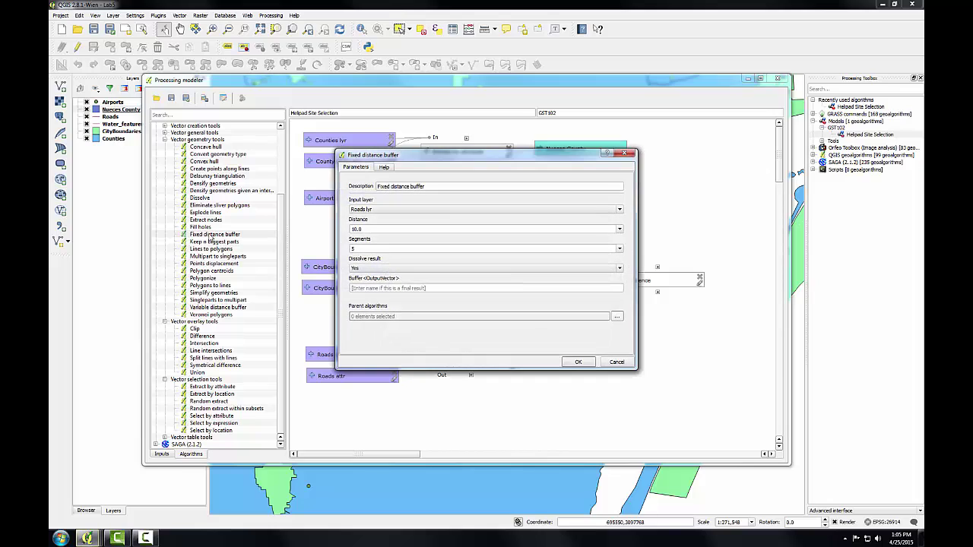
pyautogui.click(388, 212)
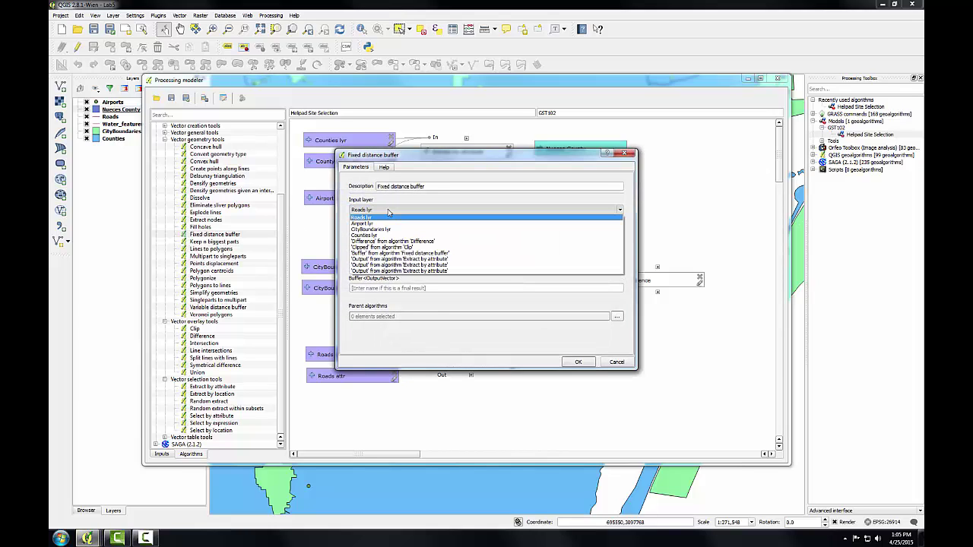
pyautogui.click(383, 271)
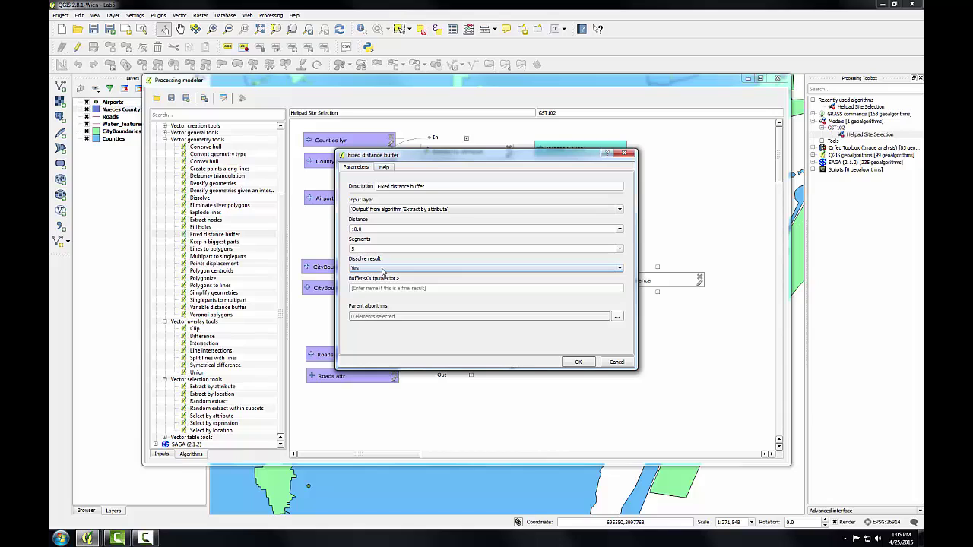
pyautogui.doubleClick(372, 229)
pyautogui.write('1')
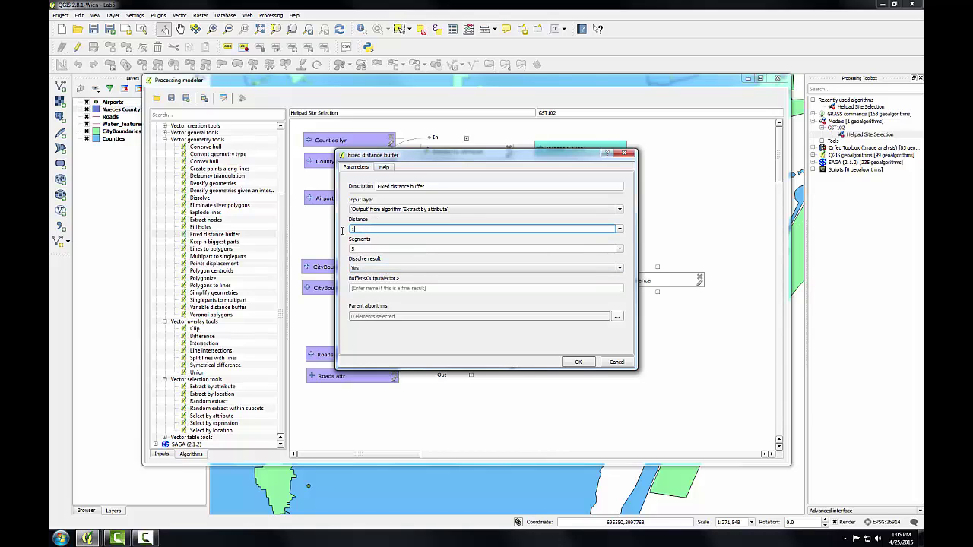
pyautogui.write('609.34')
pyautogui.click(574, 363)
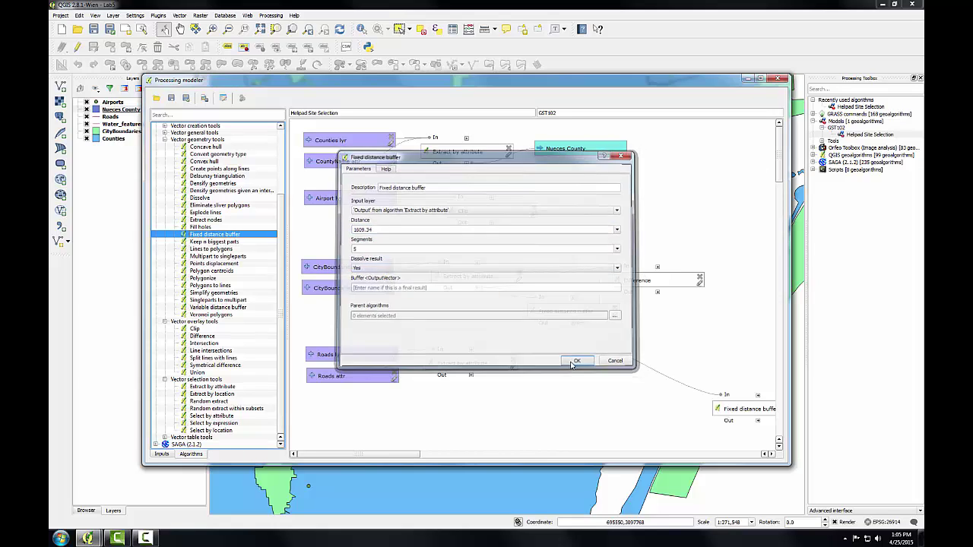
pyautogui.moveTo(738, 412); pyautogui.dragTo(580, 383)
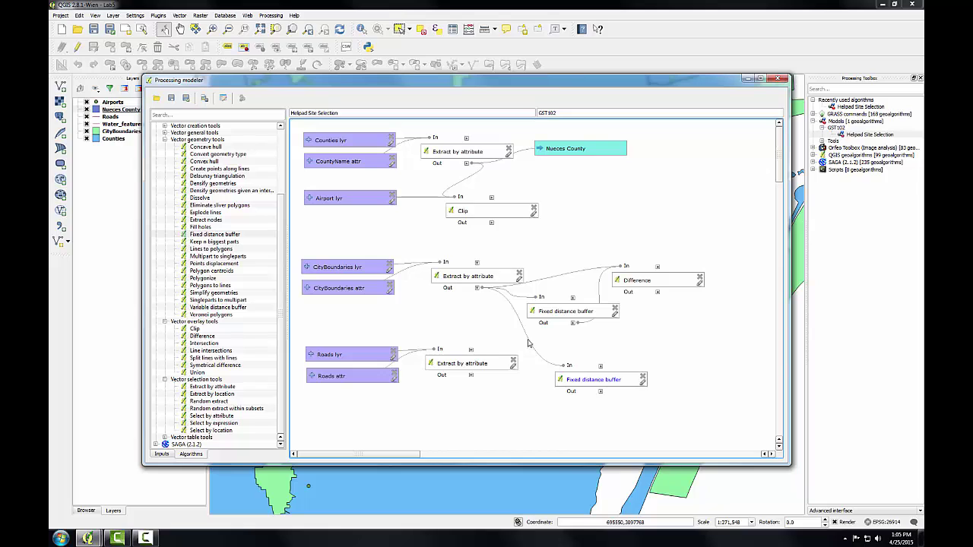
# Step: Switch the 1609.34 buffer's input layer to the roads Extract by attribute output, and place the buffer diagonally below that extraction
pyautogui.click(643, 384)
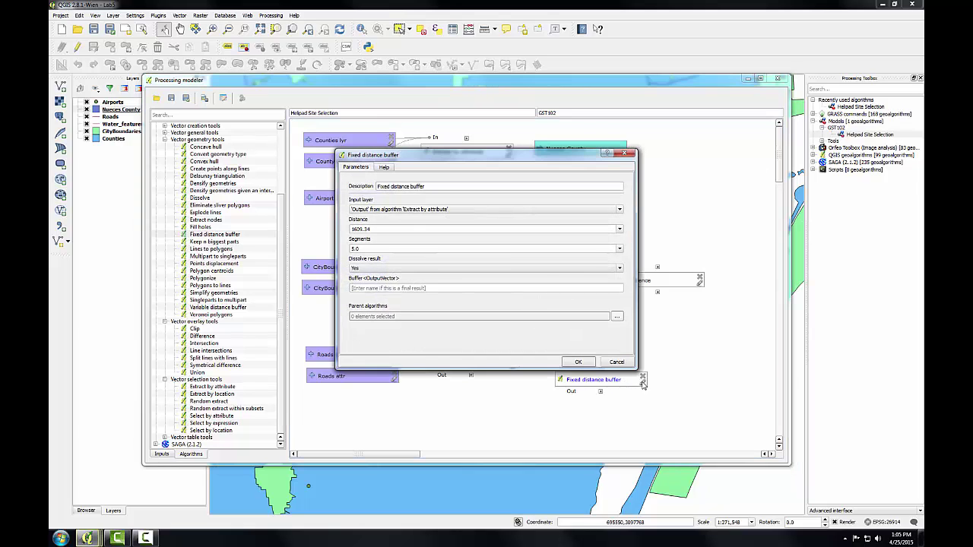
pyautogui.click(453, 214)
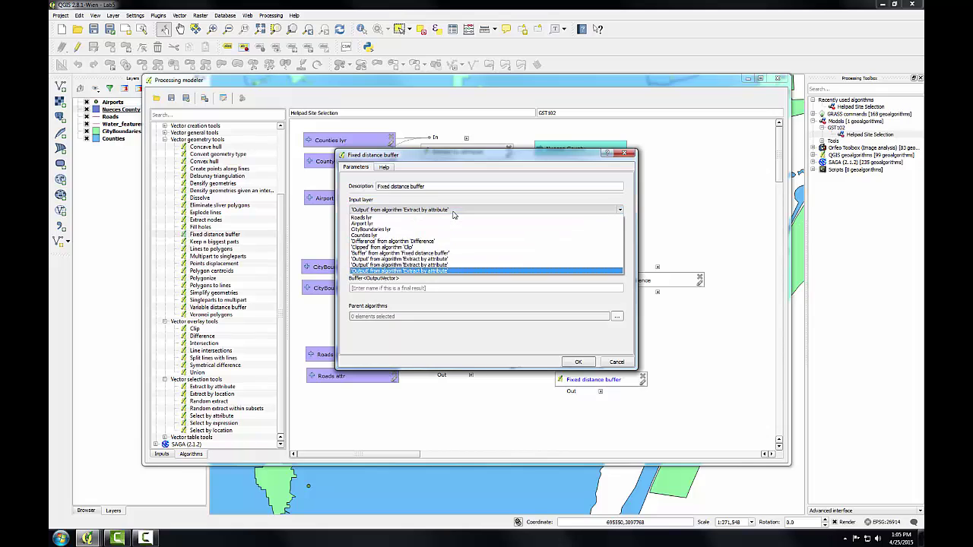
pyautogui.click(446, 266)
pyautogui.click(578, 362)
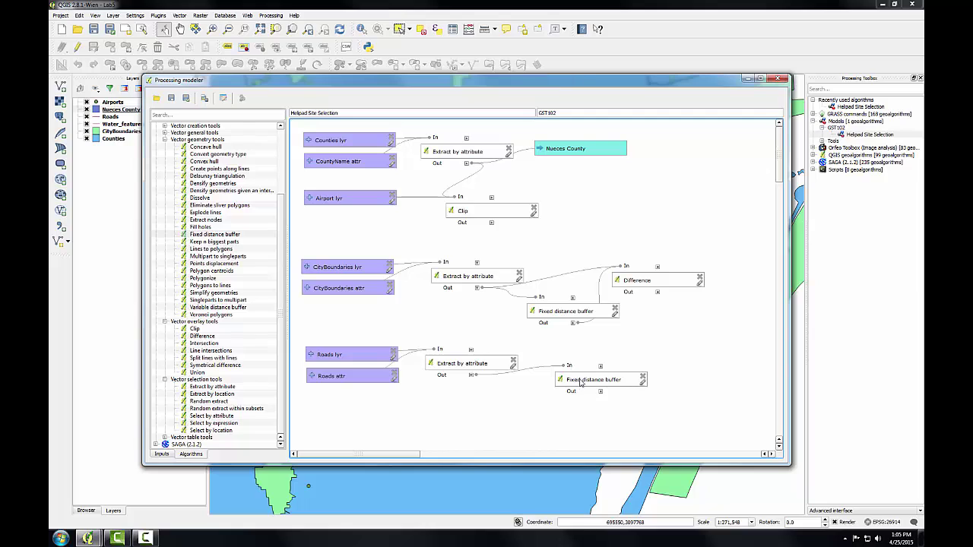
pyautogui.moveTo(581, 384); pyautogui.dragTo(550, 398)
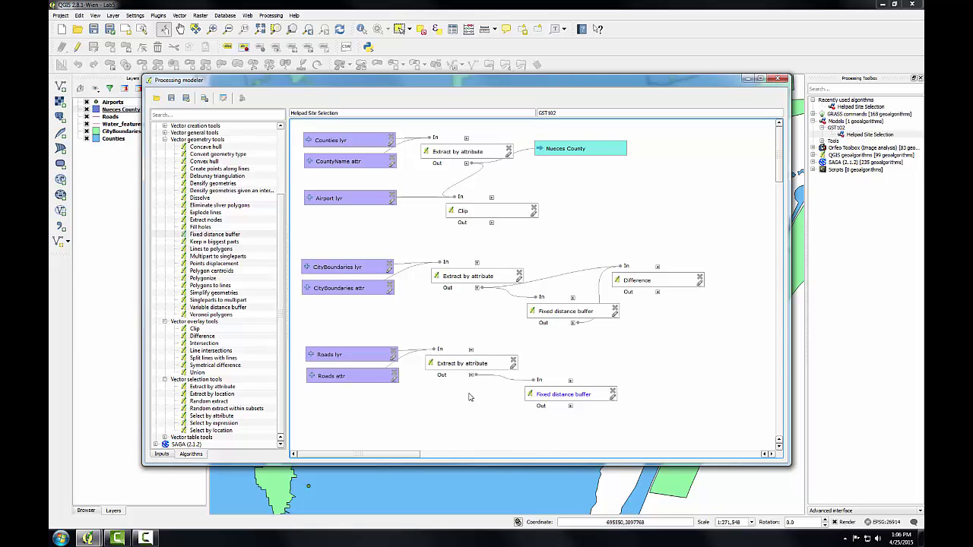
# Step: Add a required line vector input named Water lyr and place it below the Roads inputs
pyautogui.click(162, 454)
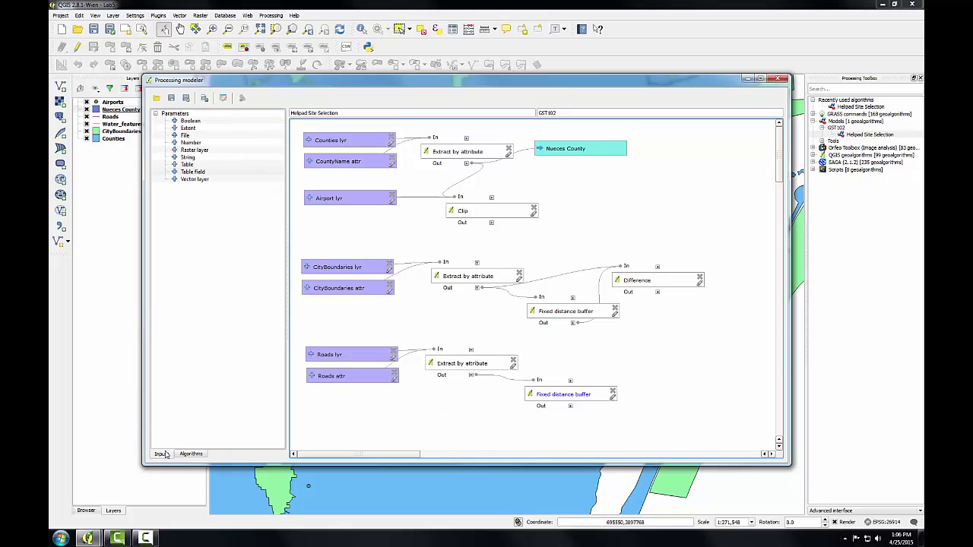
pyautogui.doubleClick(195, 180)
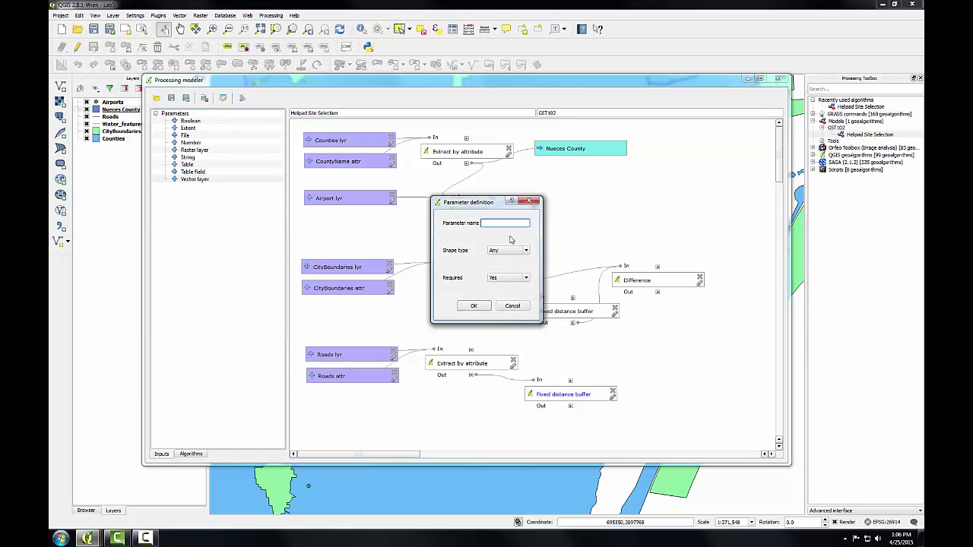
pyautogui.write('Water lyr')
pyautogui.click(516, 251)
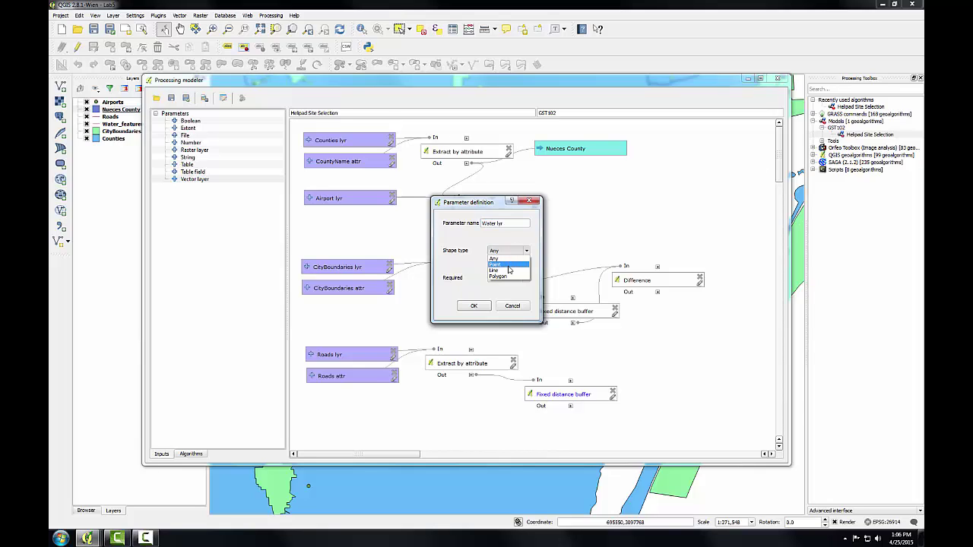
pyautogui.click(509, 271)
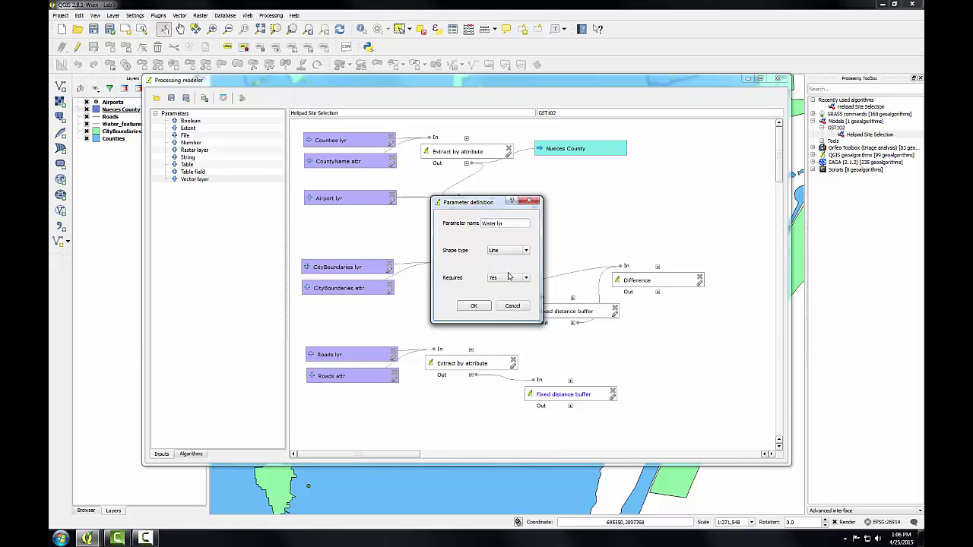
pyautogui.click(473, 305)
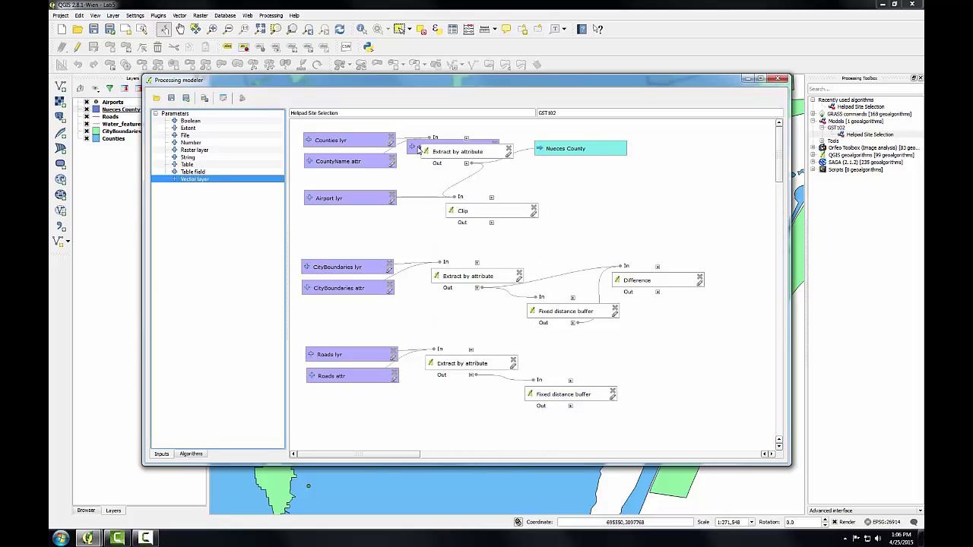
pyautogui.moveTo(415, 147); pyautogui.dragTo(317, 434)
# Step: Add a Fixed distance buffer on Water lyr with distance 804.67, and place it beside that input
pyautogui.click(191, 454)
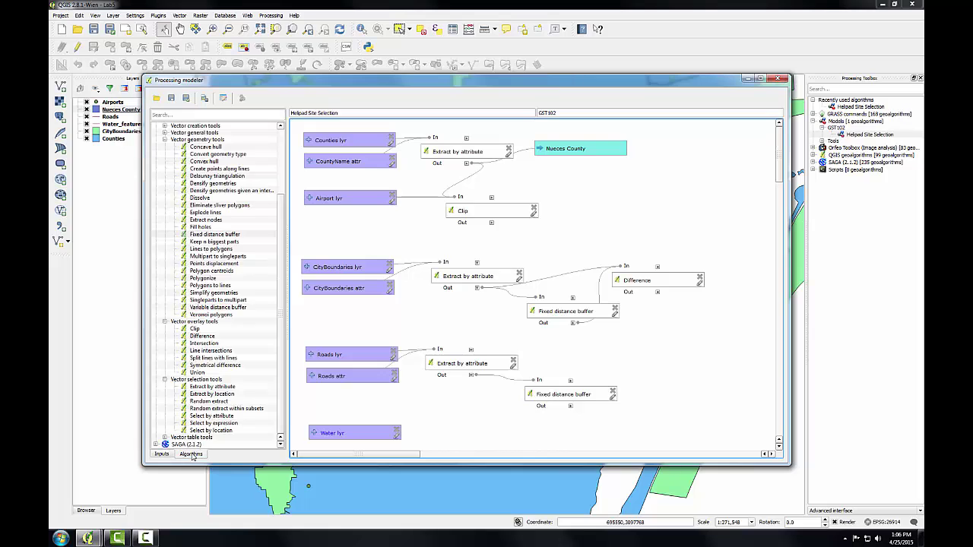
pyautogui.doubleClick(215, 234)
pyautogui.click(401, 210)
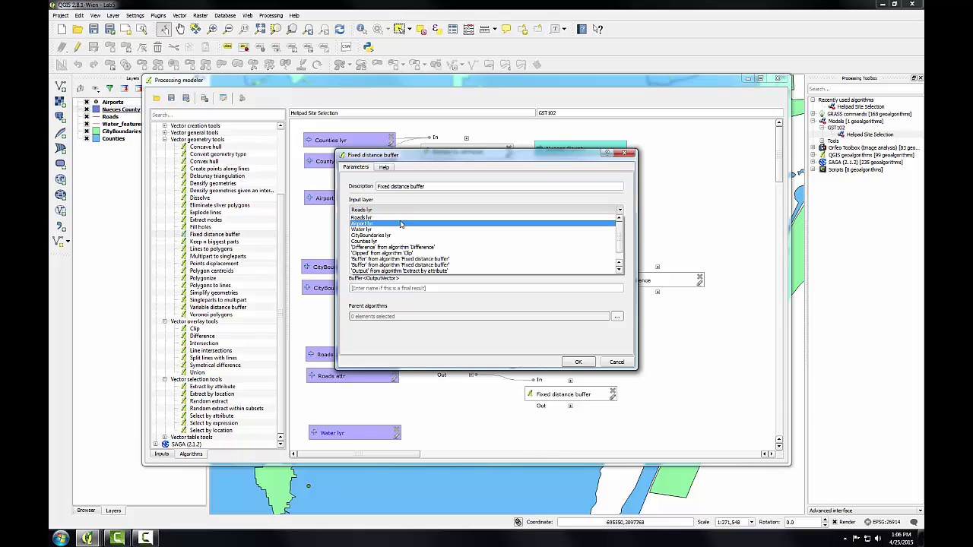
pyautogui.click(402, 230)
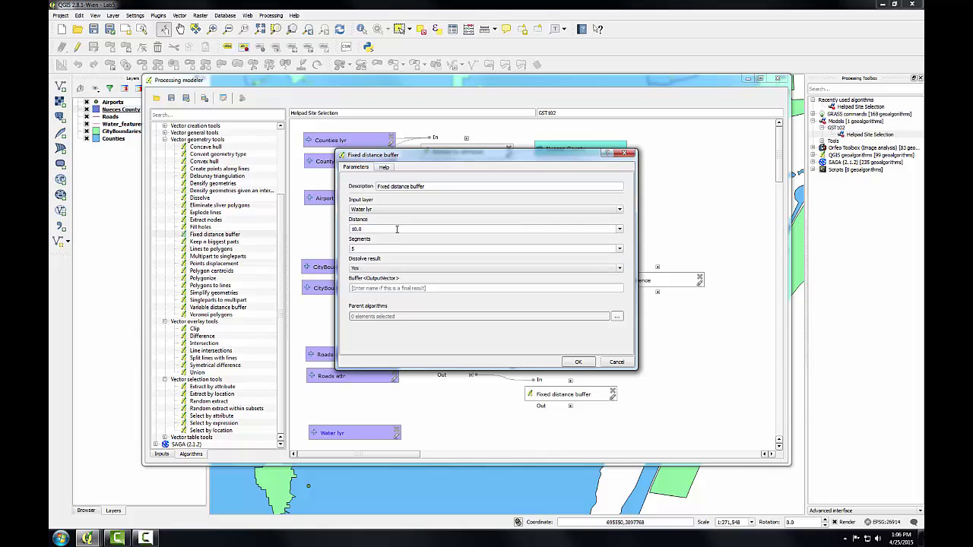
pyautogui.press('Tab')
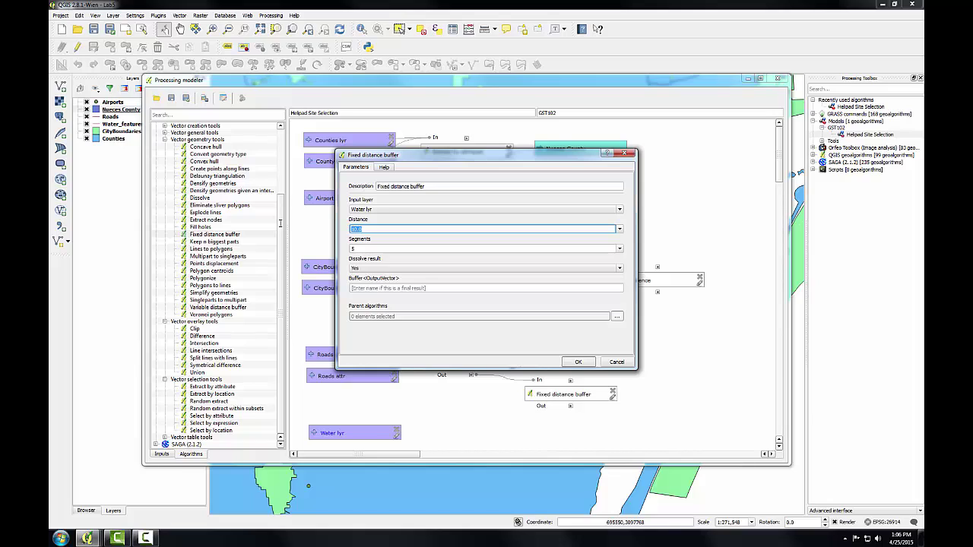
pyautogui.write('804.67')
pyautogui.click(578, 361)
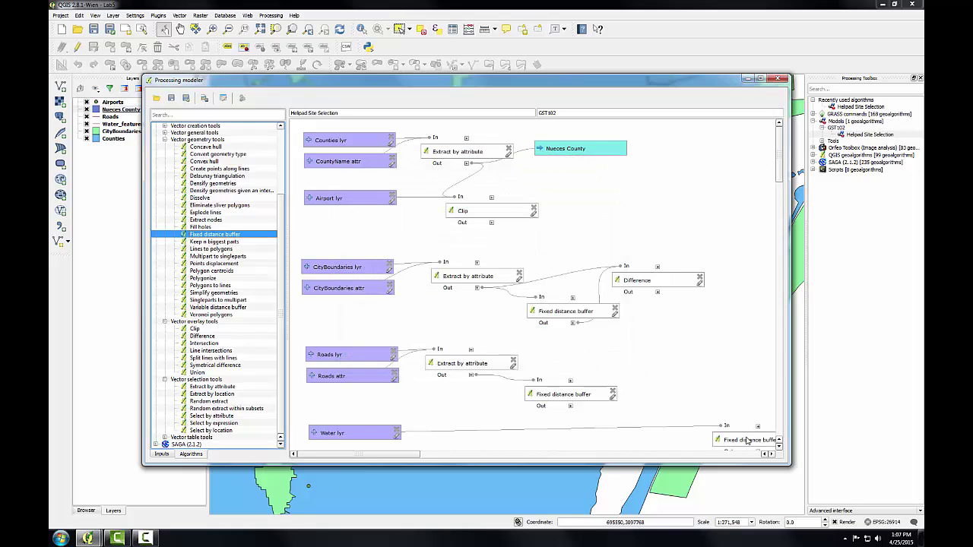
pyautogui.moveTo(747, 441); pyautogui.dragTo(465, 431)
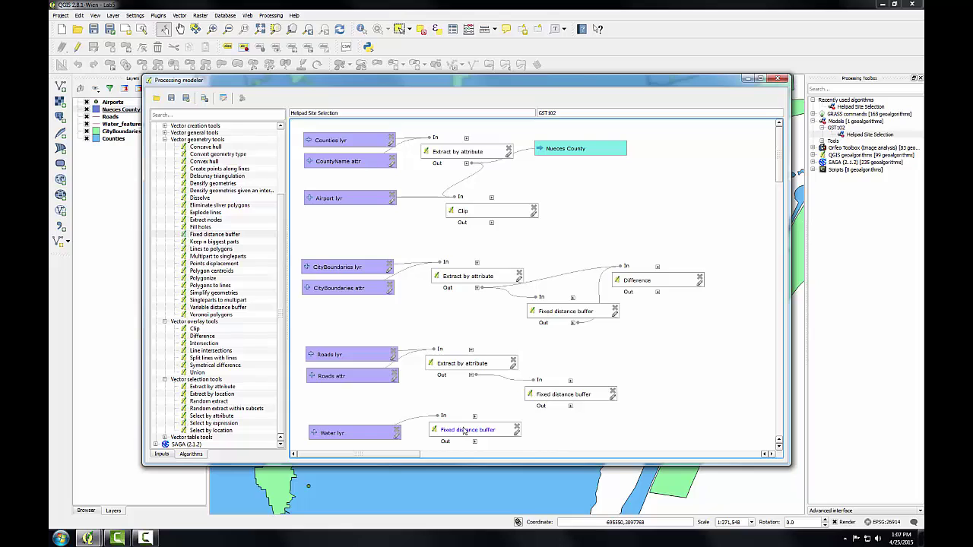